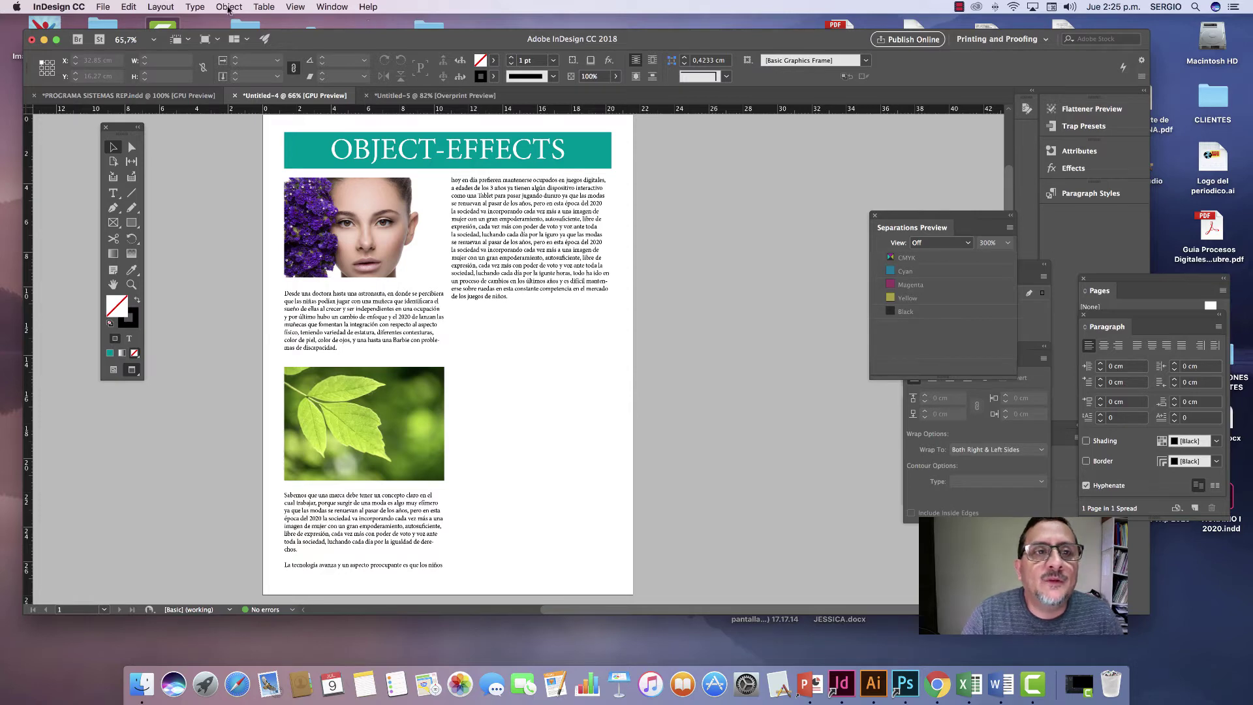
Leave preview mode and add a Drop Shadow effect to the portrait photo with the purple flowers.
left_click(228, 7)
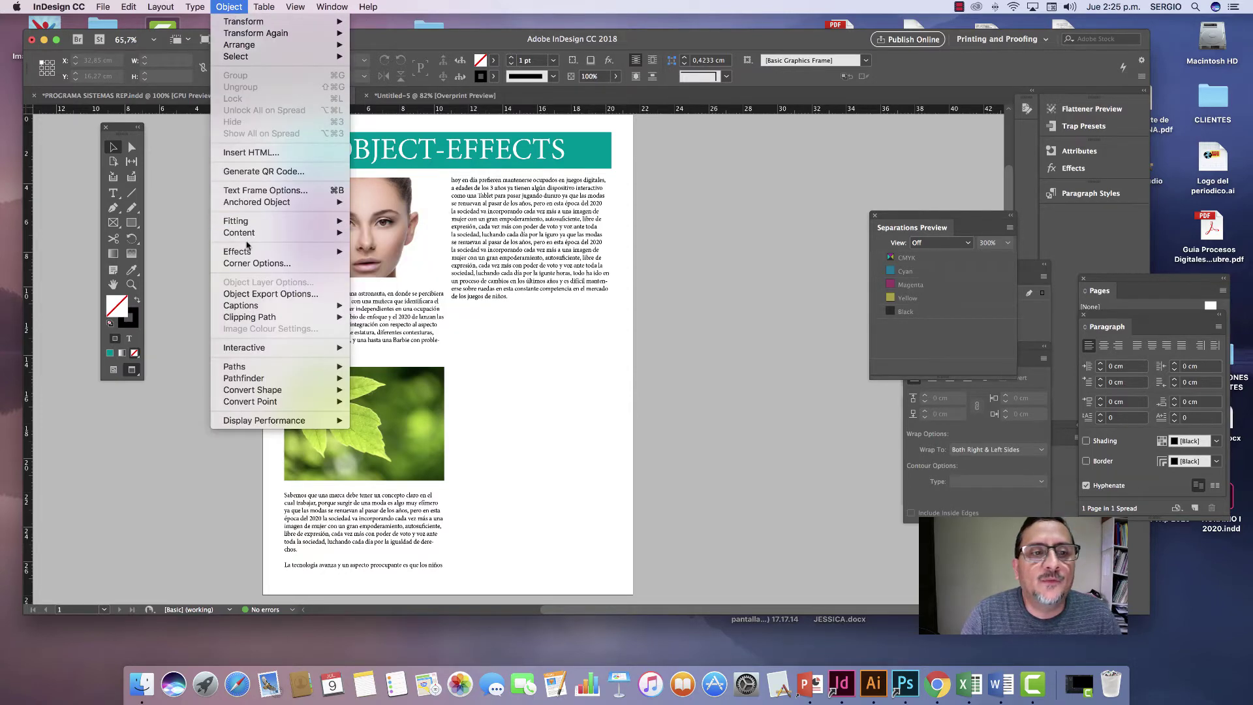
mouse_move(246, 257)
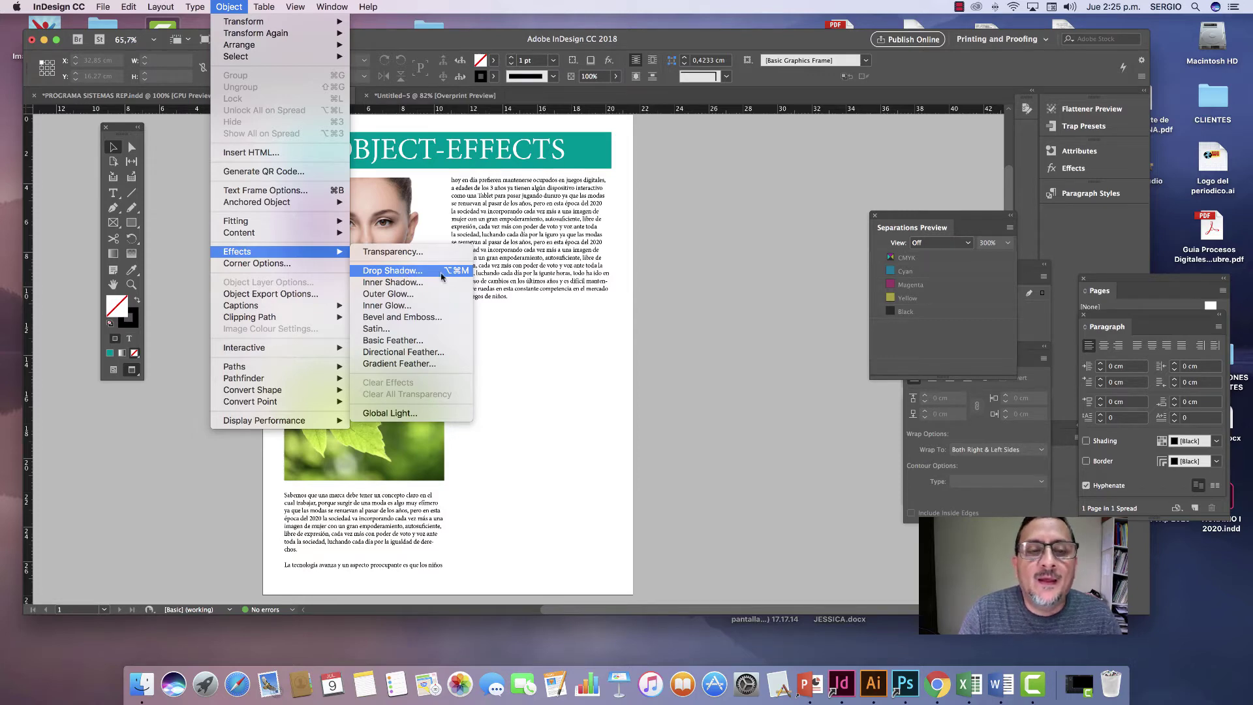
left_click(405, 243)
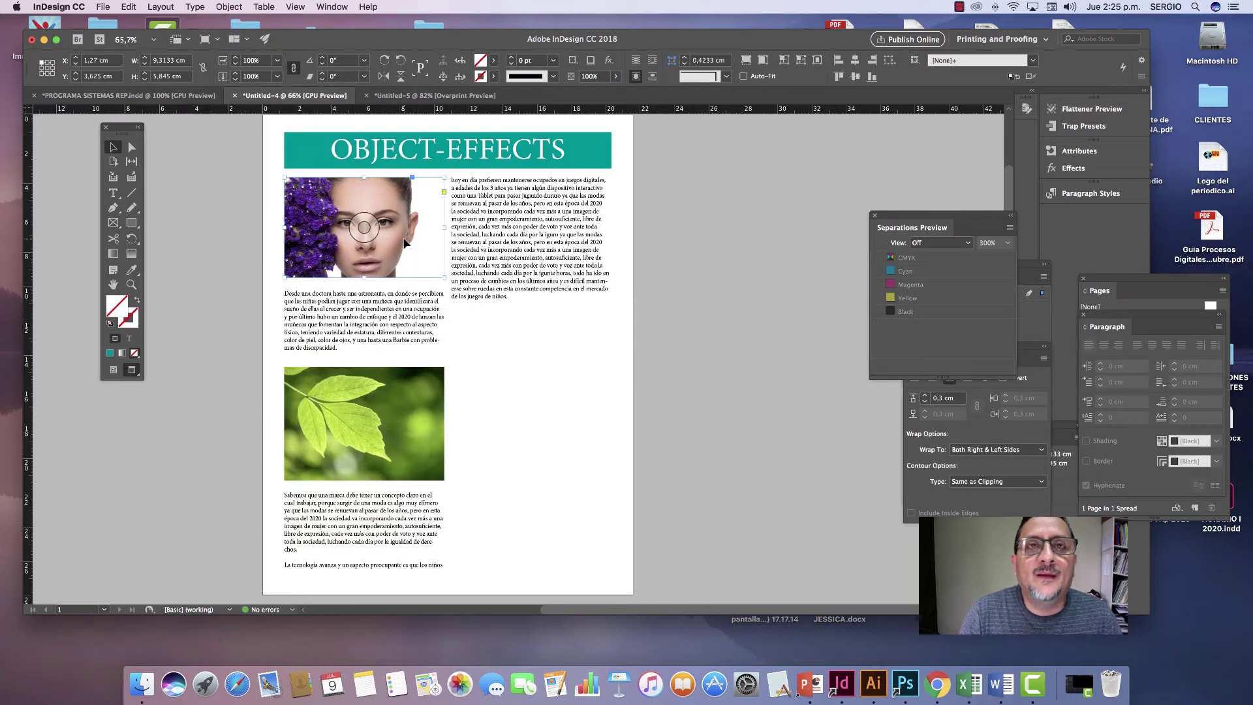
key("w")
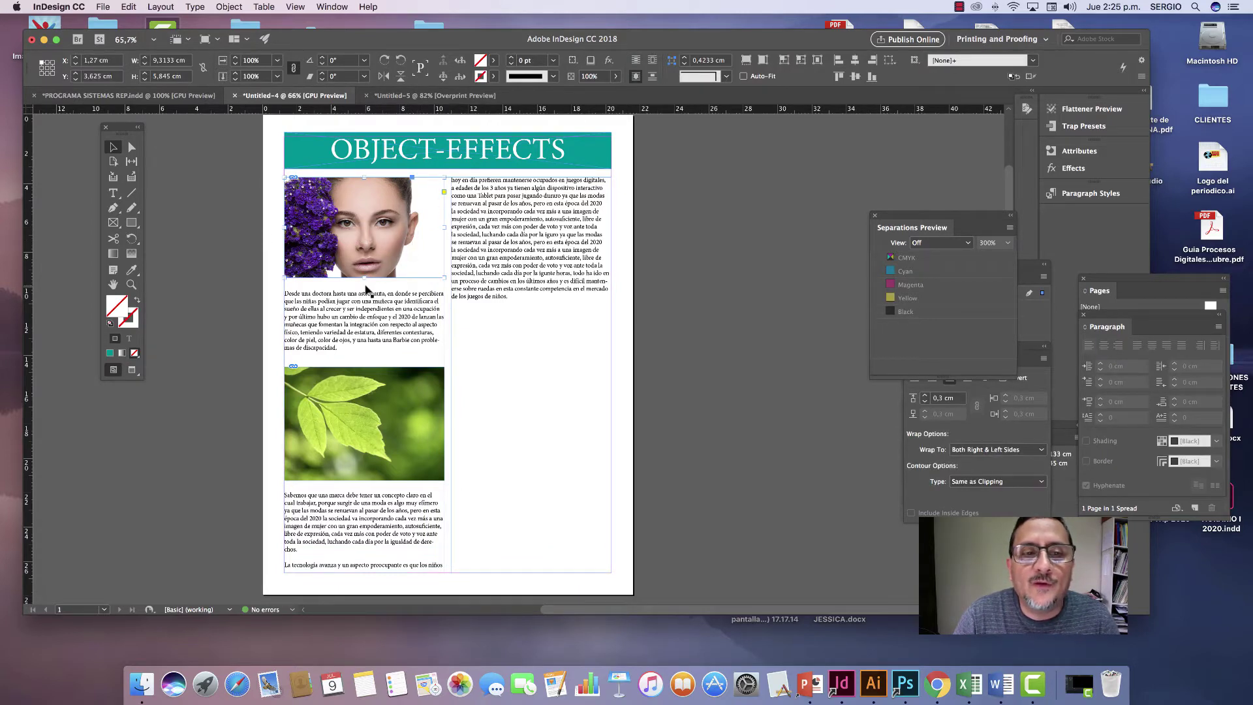
left_click(229, 8)
mouse_move(247, 255)
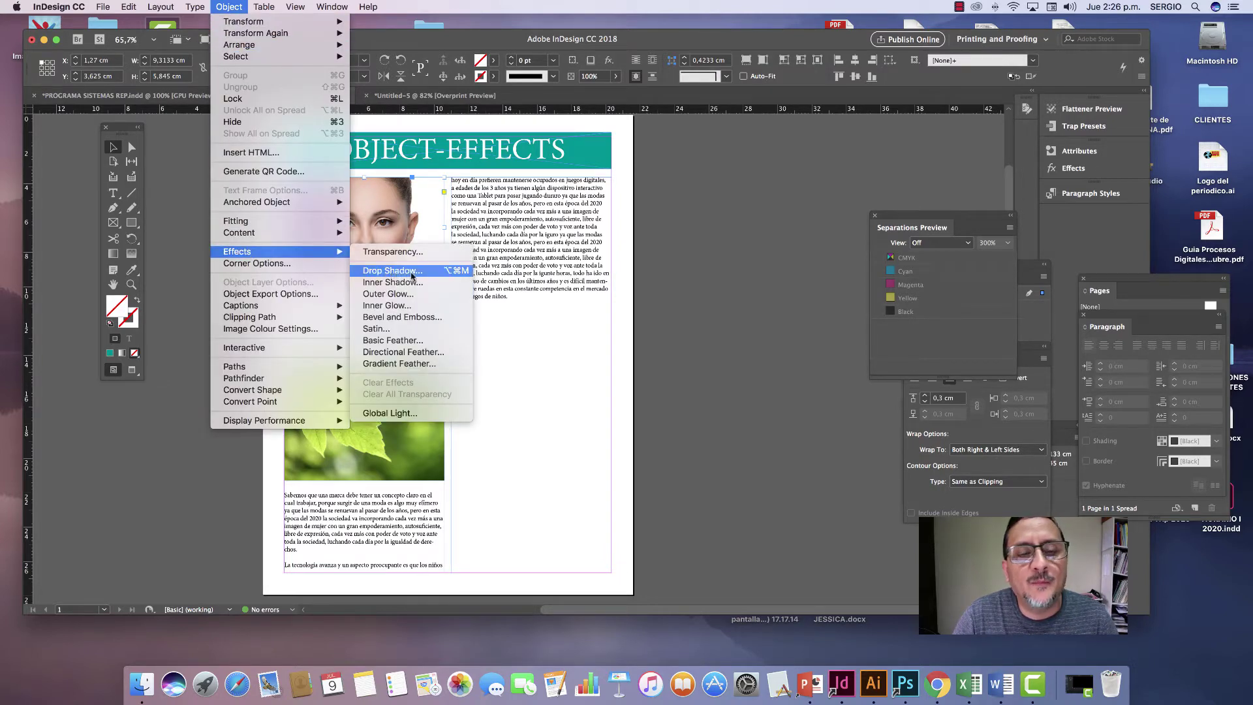
left_click(413, 271)
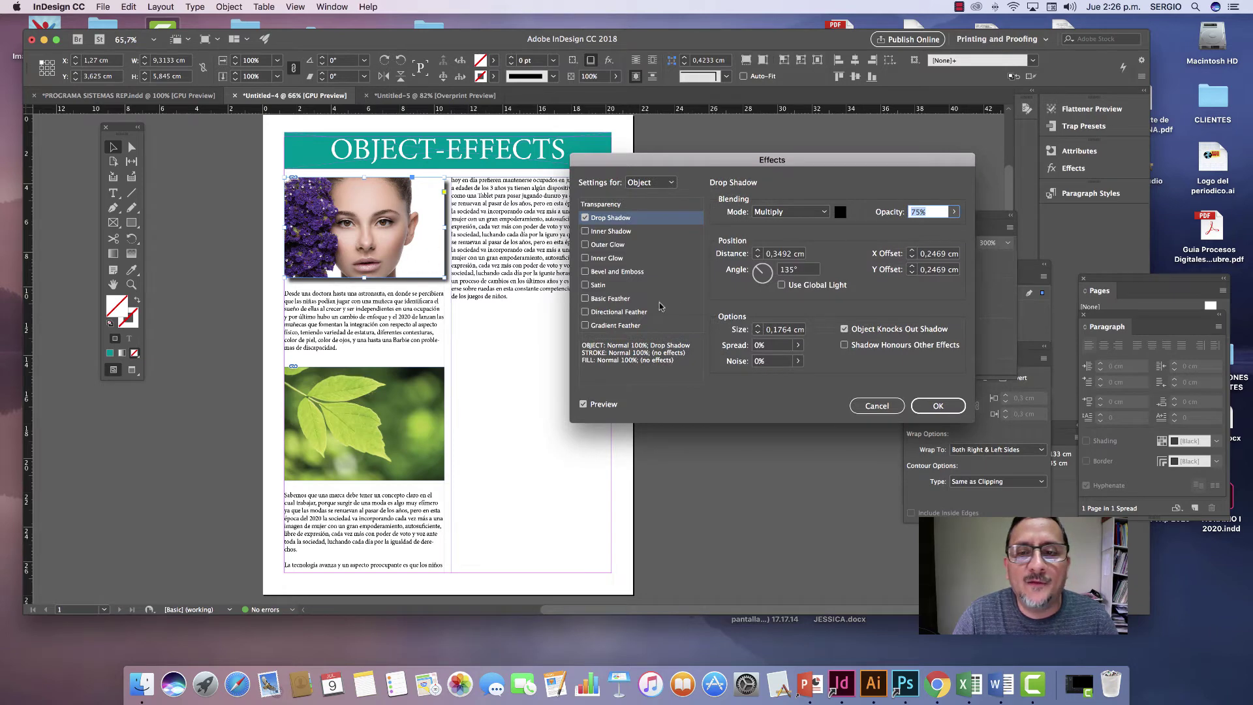
Keep the shadow's Multiply blending mode, and set its opacity to 41% and its distance to 0,3 cm.
left_click(825, 213)
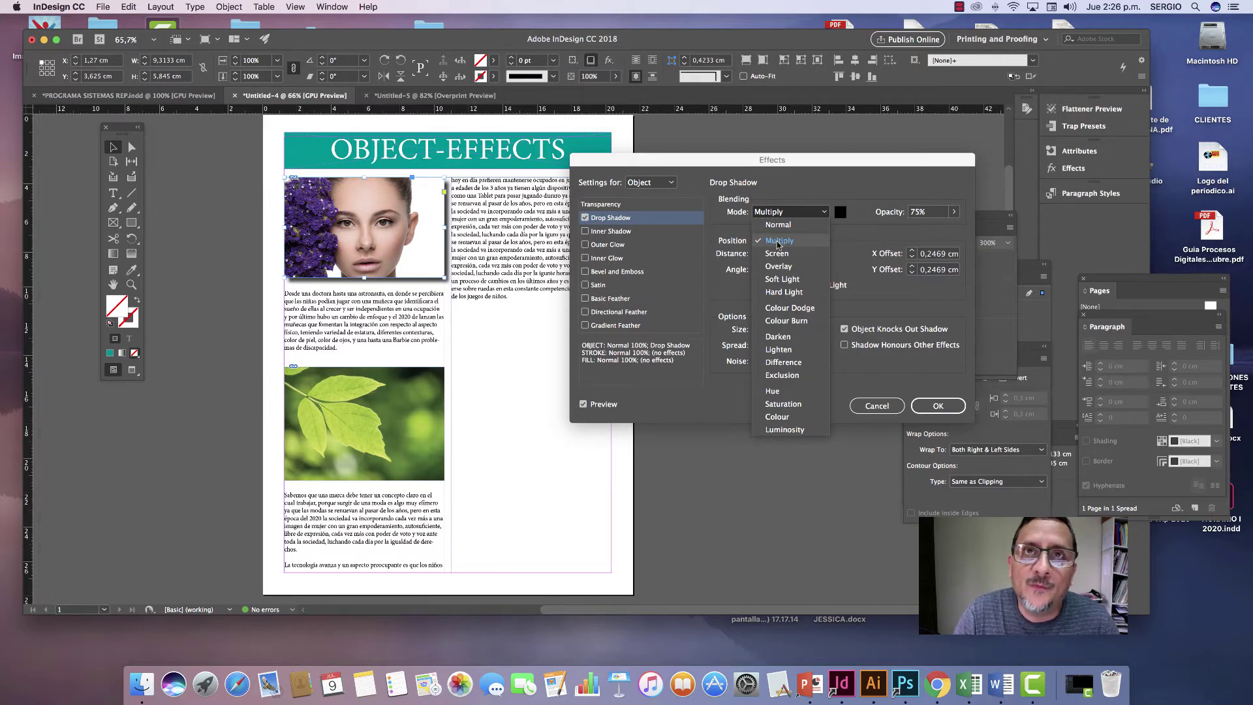
left_click(813, 200)
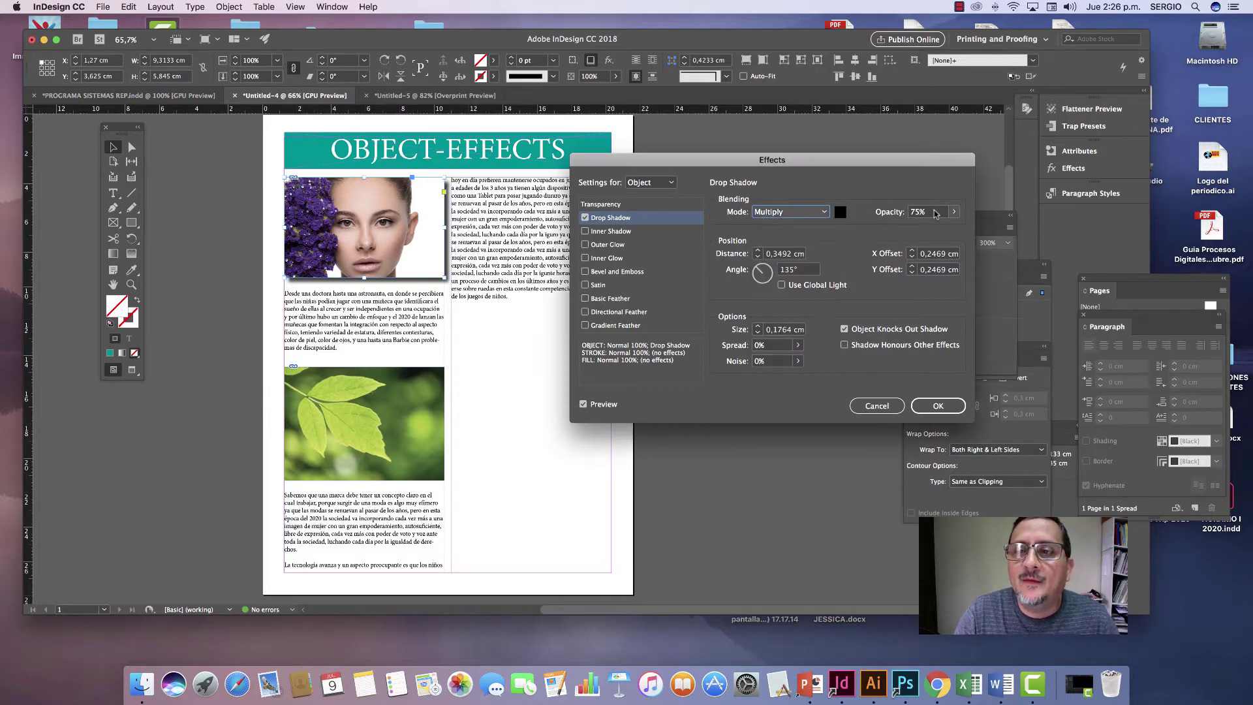
left_click_drag(952, 216, 917, 229)
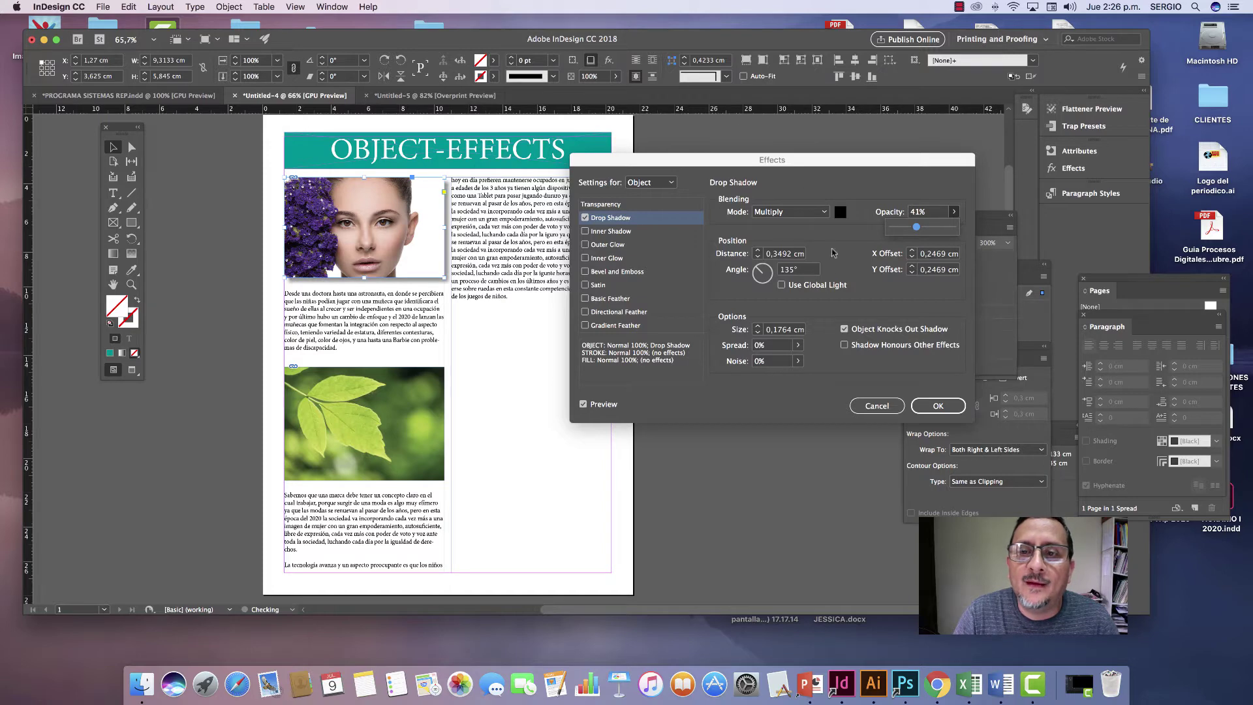
left_click(757, 251)
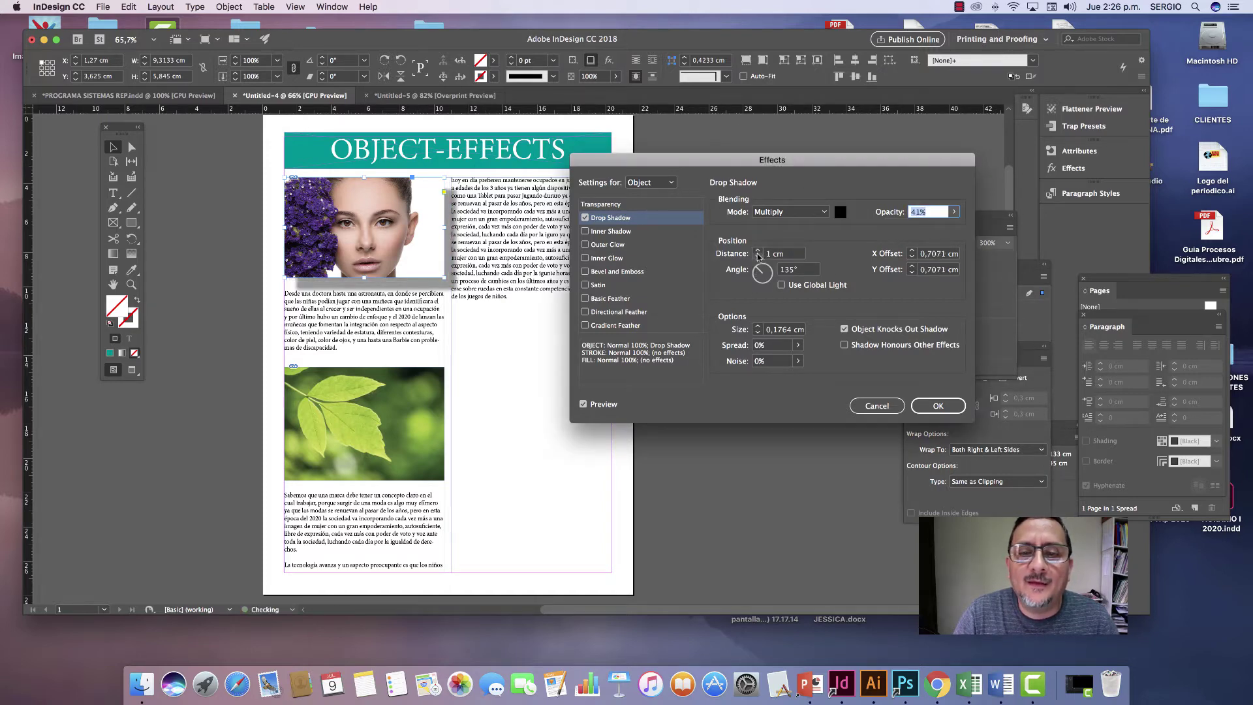
left_click(758, 257)
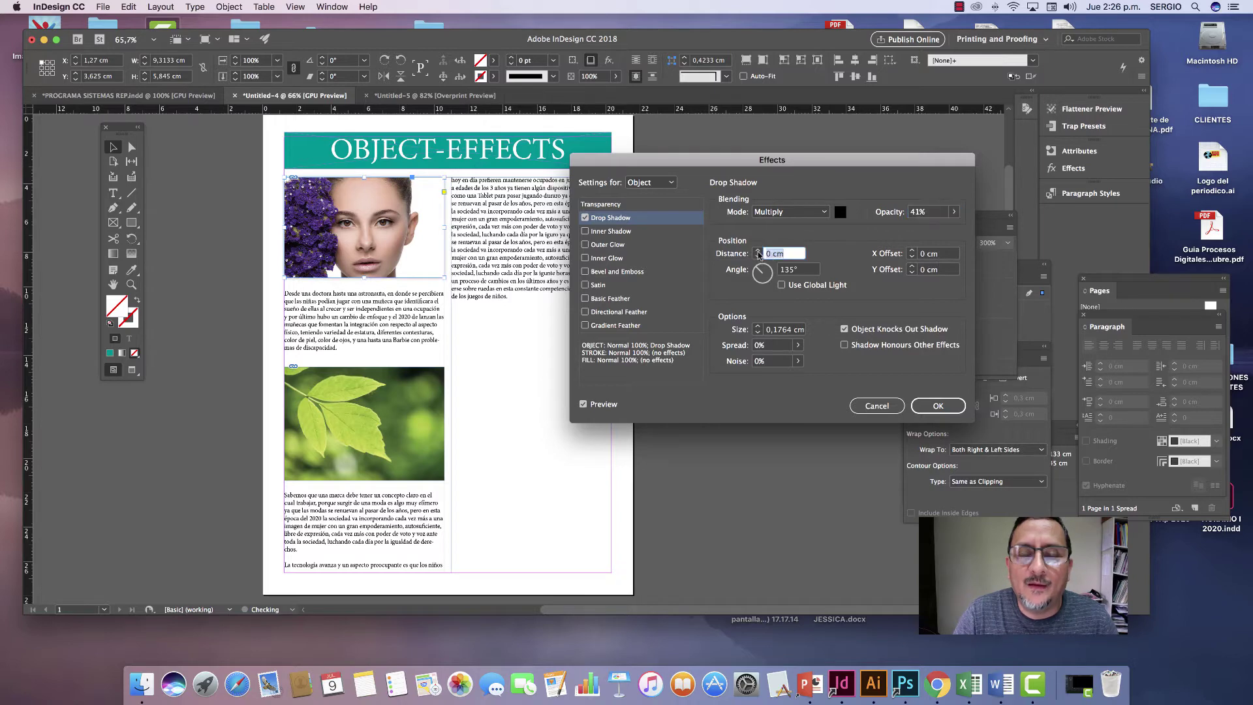
type(",3")
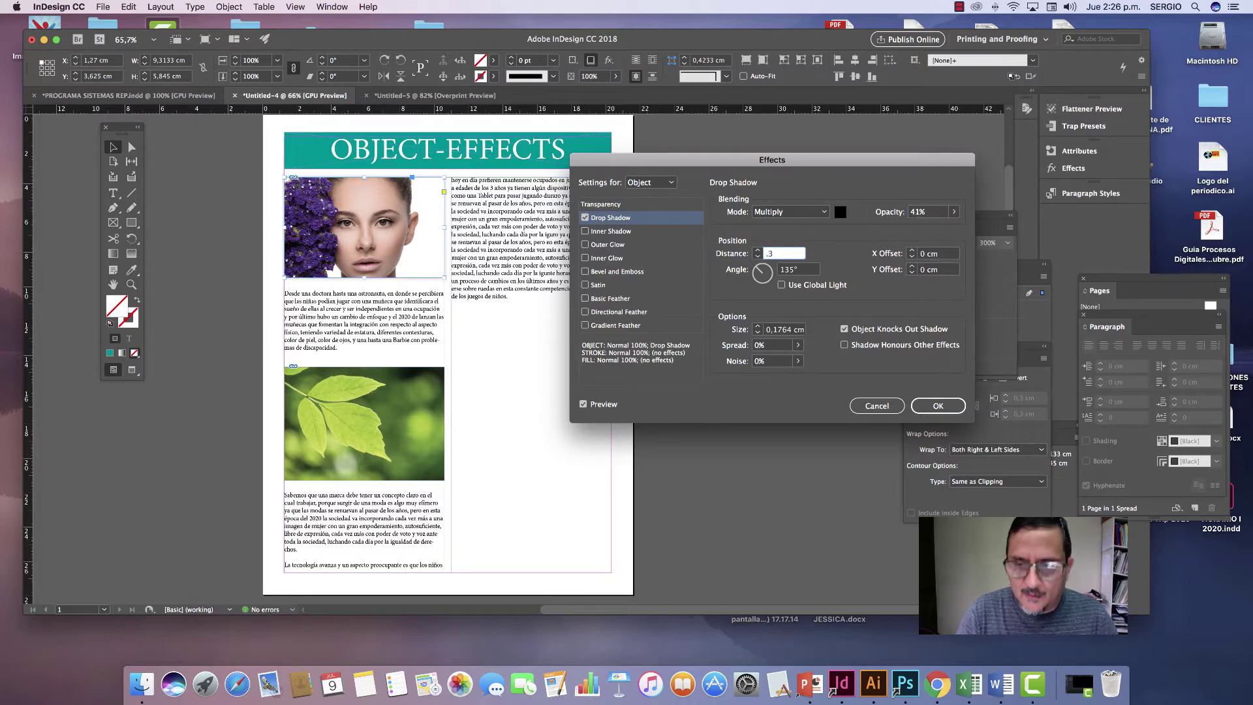
Try several light directions for the portrait's drop shadow and set the angle to 106°.
left_click(795, 271)
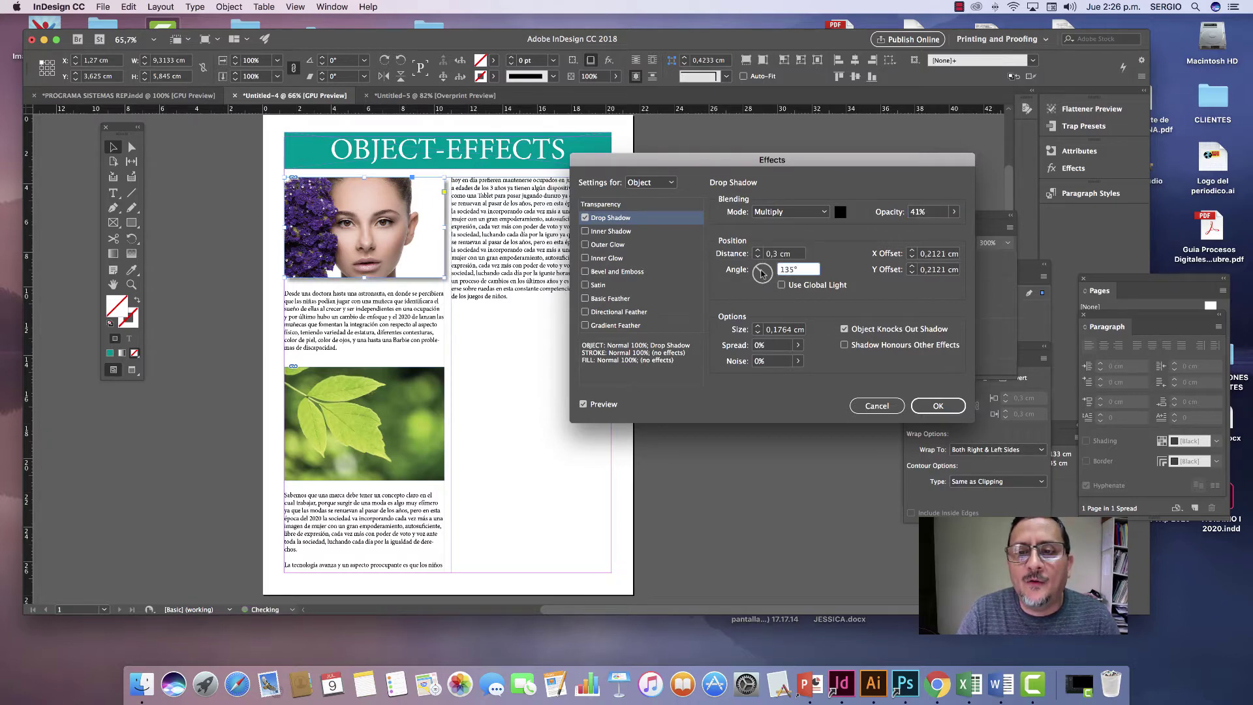
left_click(763, 270)
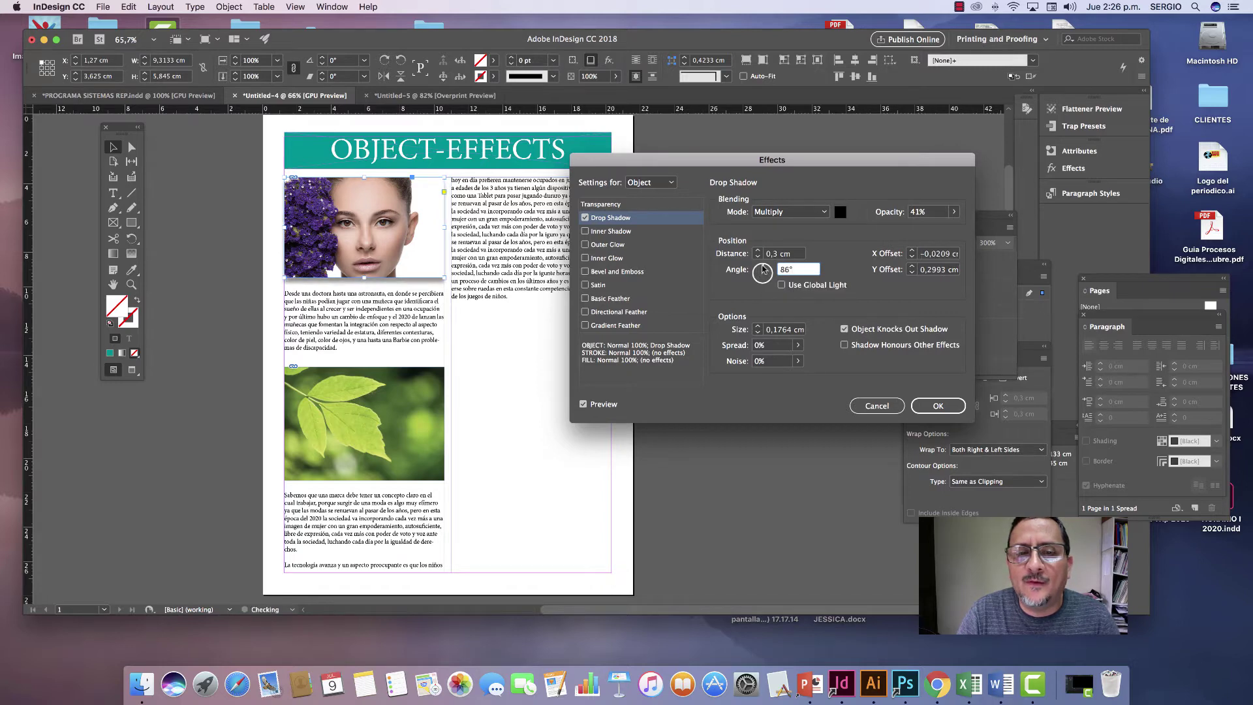
left_click_drag(763, 269, 769, 274)
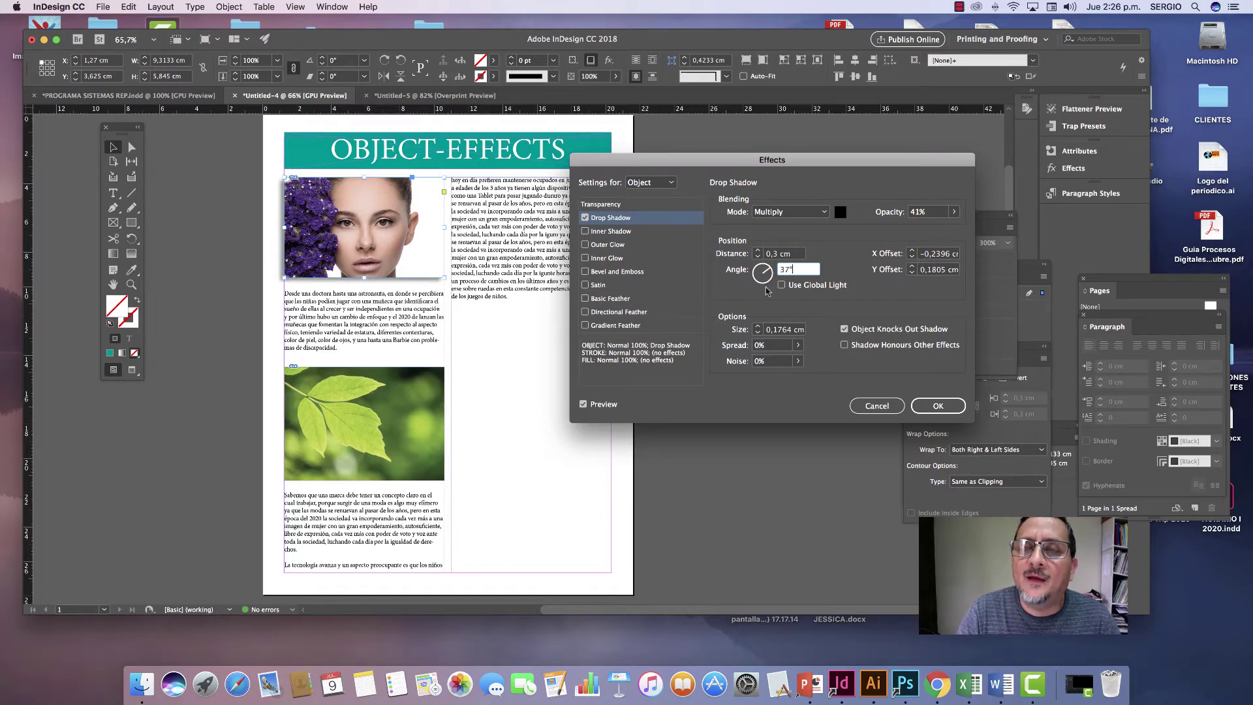
left_click(769, 271)
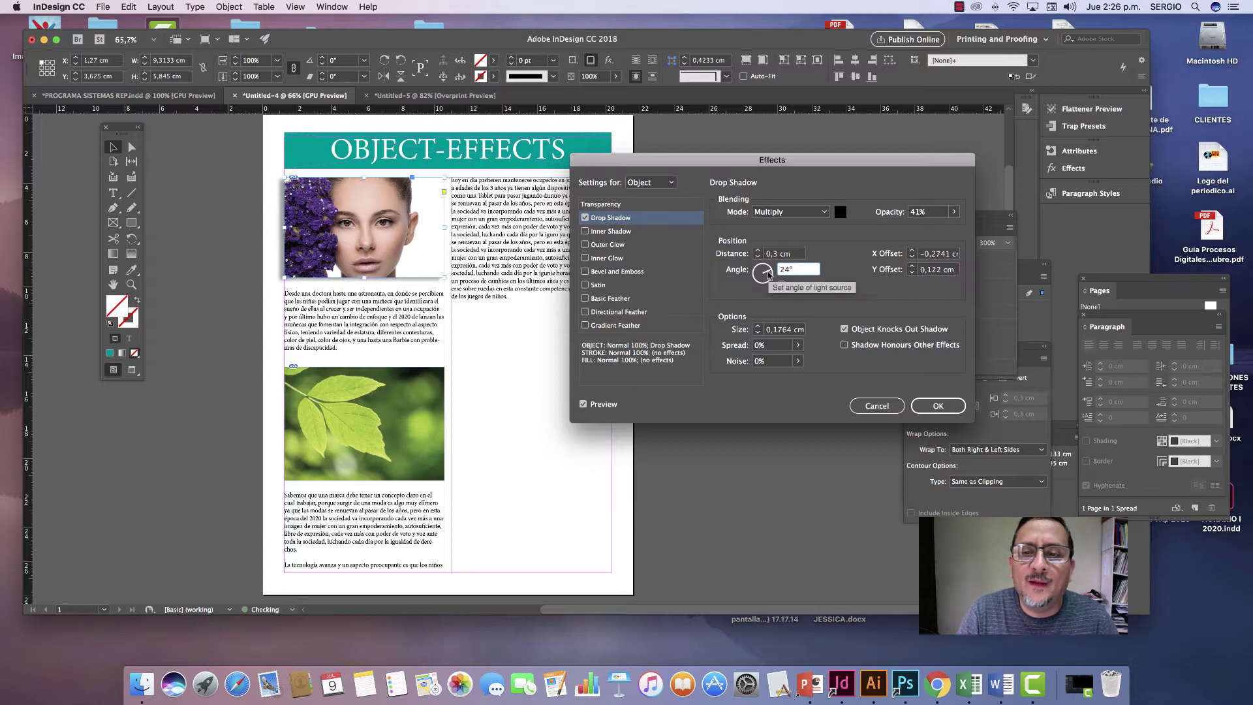
left_click_drag(768, 270, 761, 272)
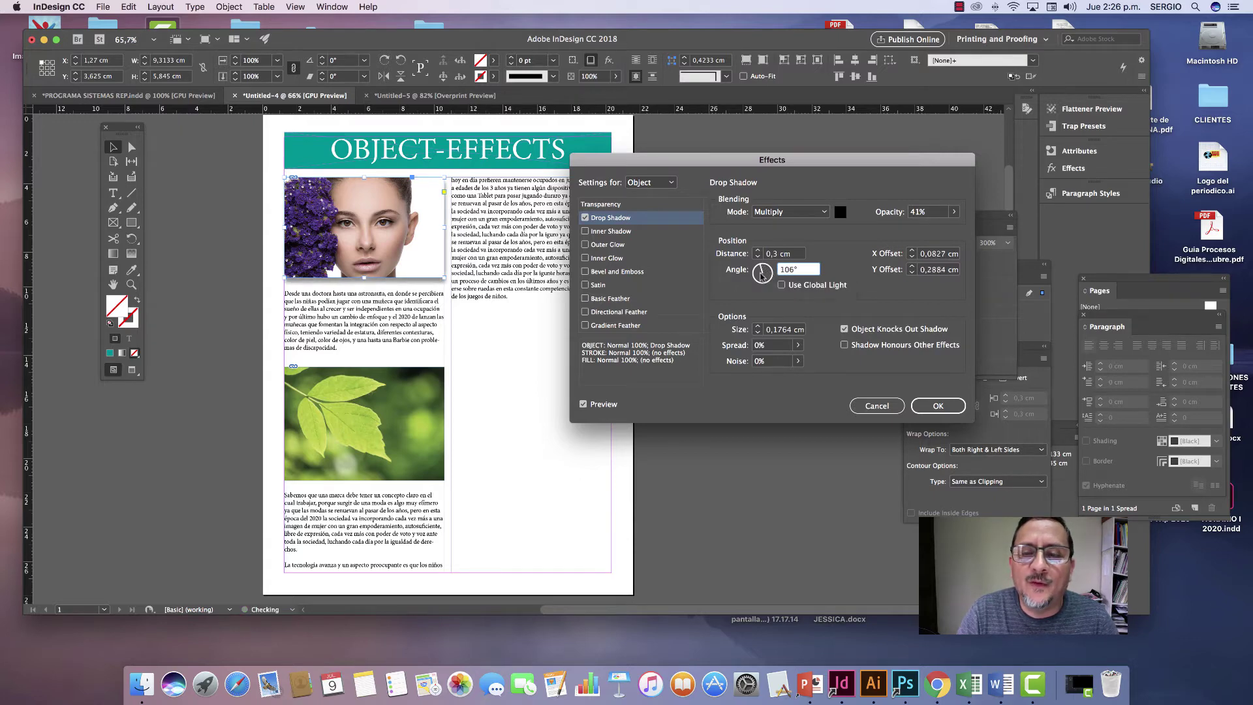
Set the portrait's drop shadow size to 0,6 cm and its spread to 28%.
left_click(757, 329)
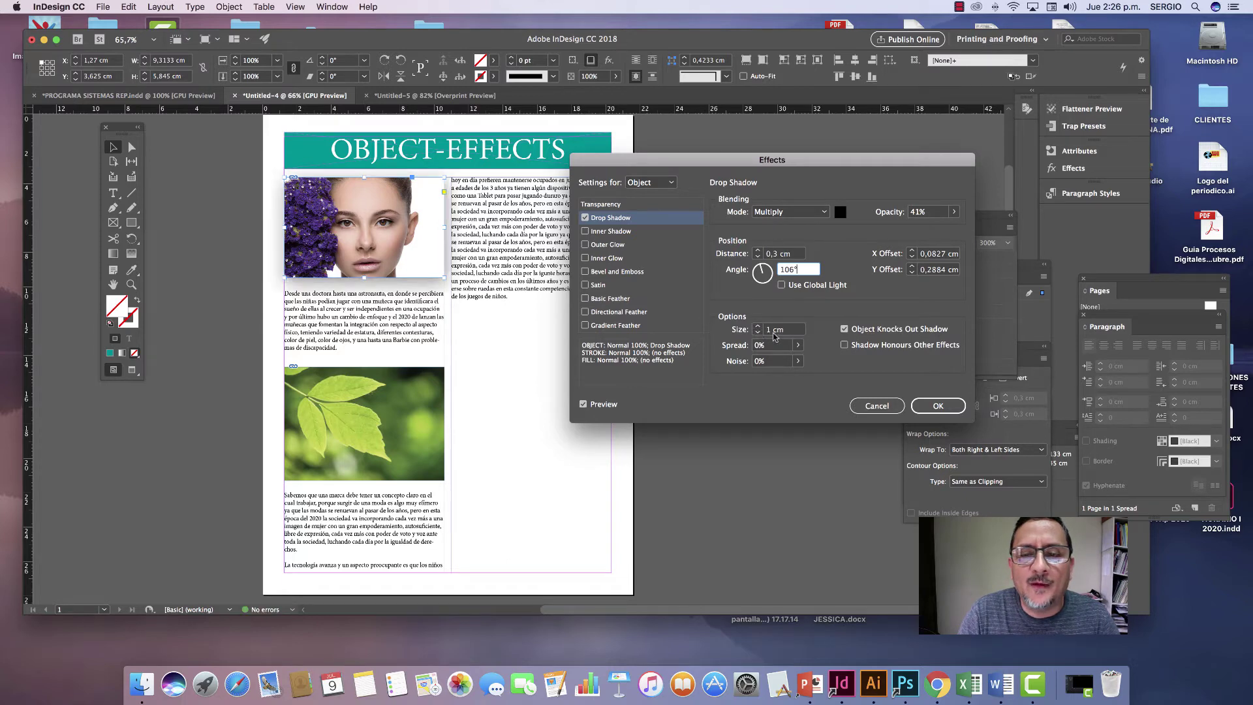
left_click_drag(787, 329, 763, 330)
type(",6")
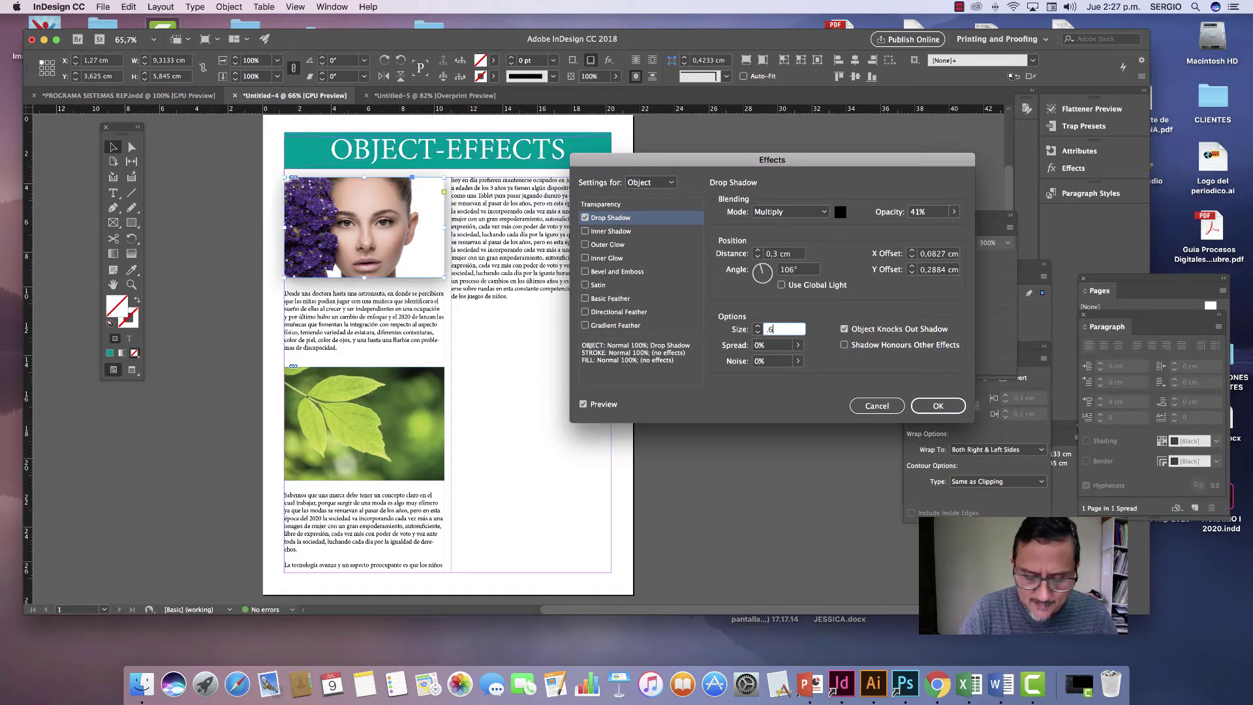
key("Tab")
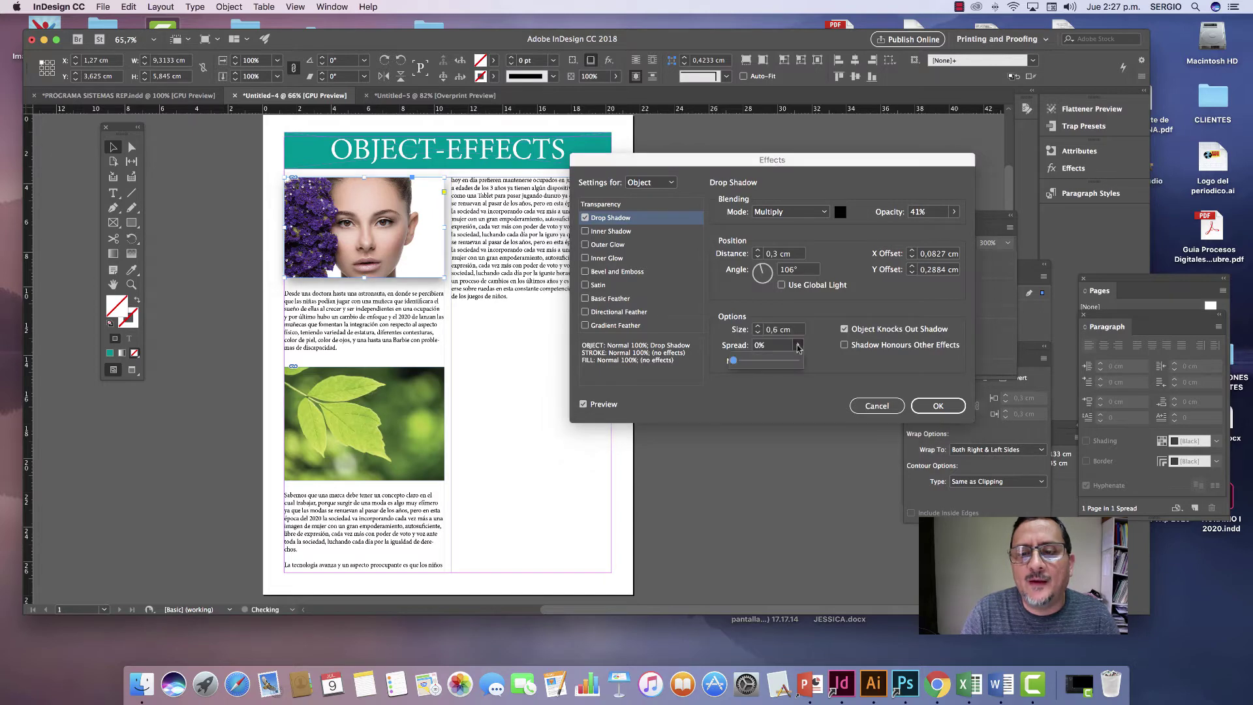
left_click(798, 360)
left_click_drag(736, 363, 772, 363)
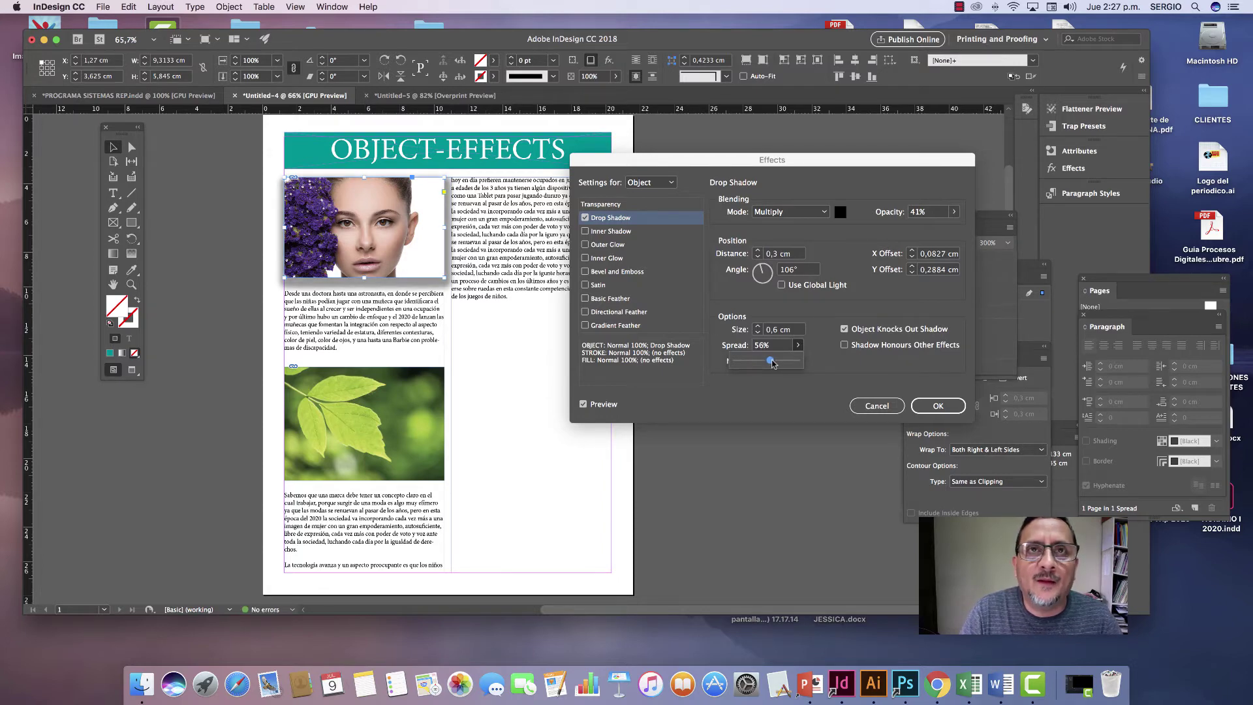
left_click_drag(772, 363, 752, 364)
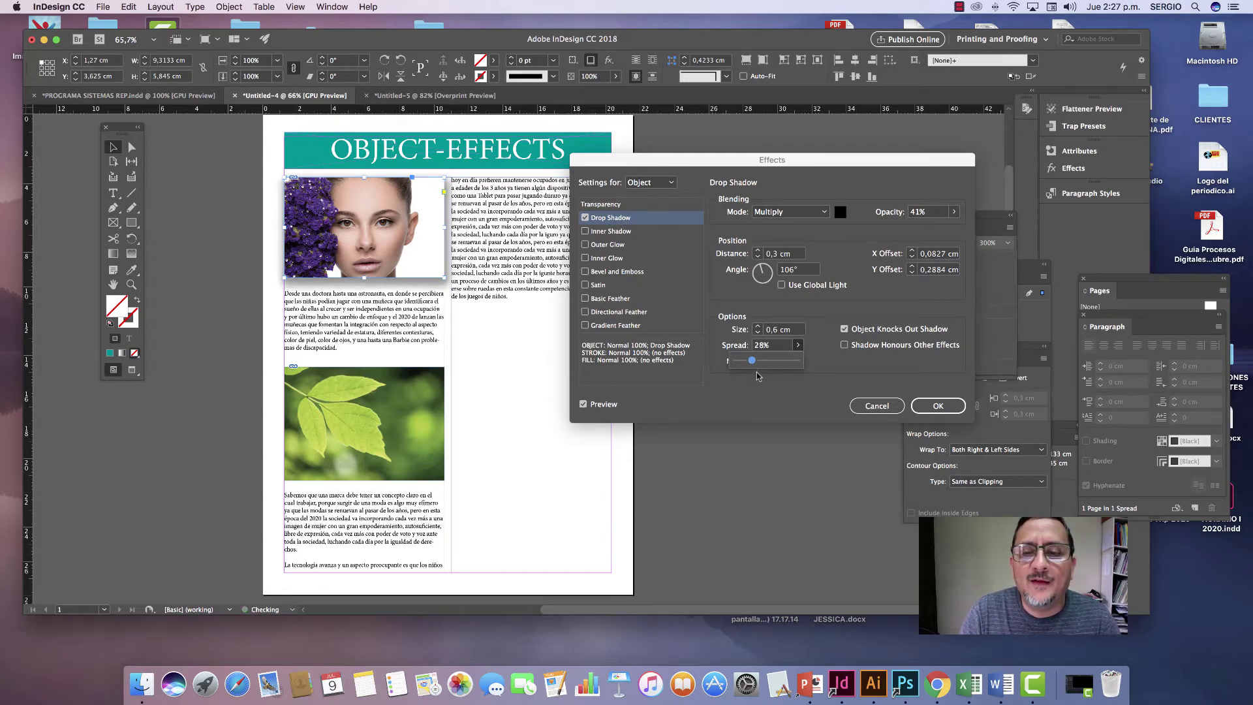
left_click(760, 386)
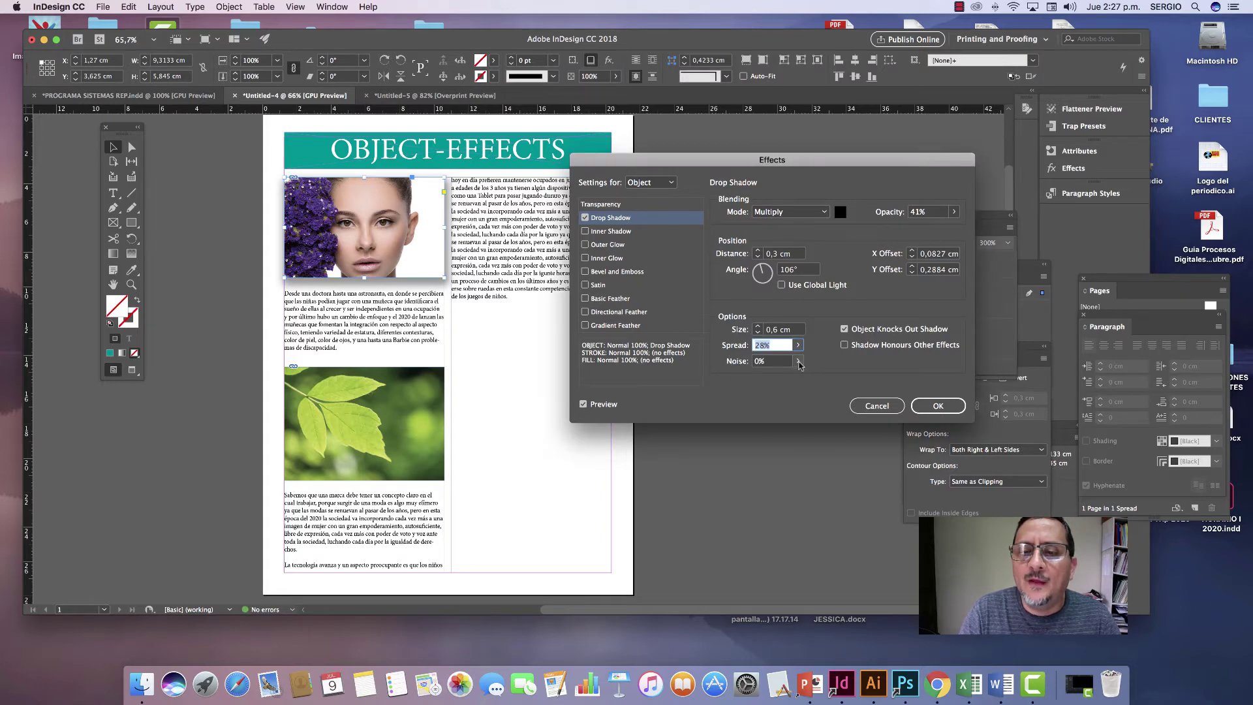
Set the shadow's noise to 2%, apply the effect and deselect the portrait photo.
left_click(799, 363)
left_click_drag(734, 377, 769, 380)
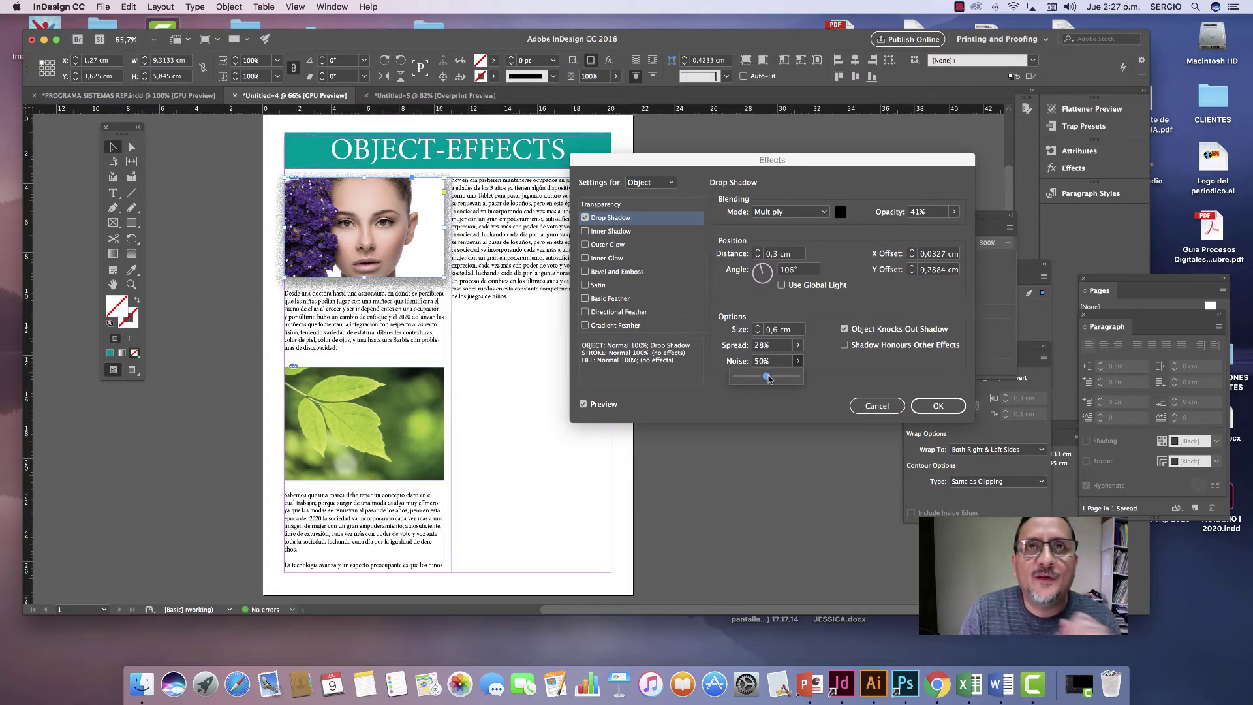
left_click_drag(769, 378, 738, 380)
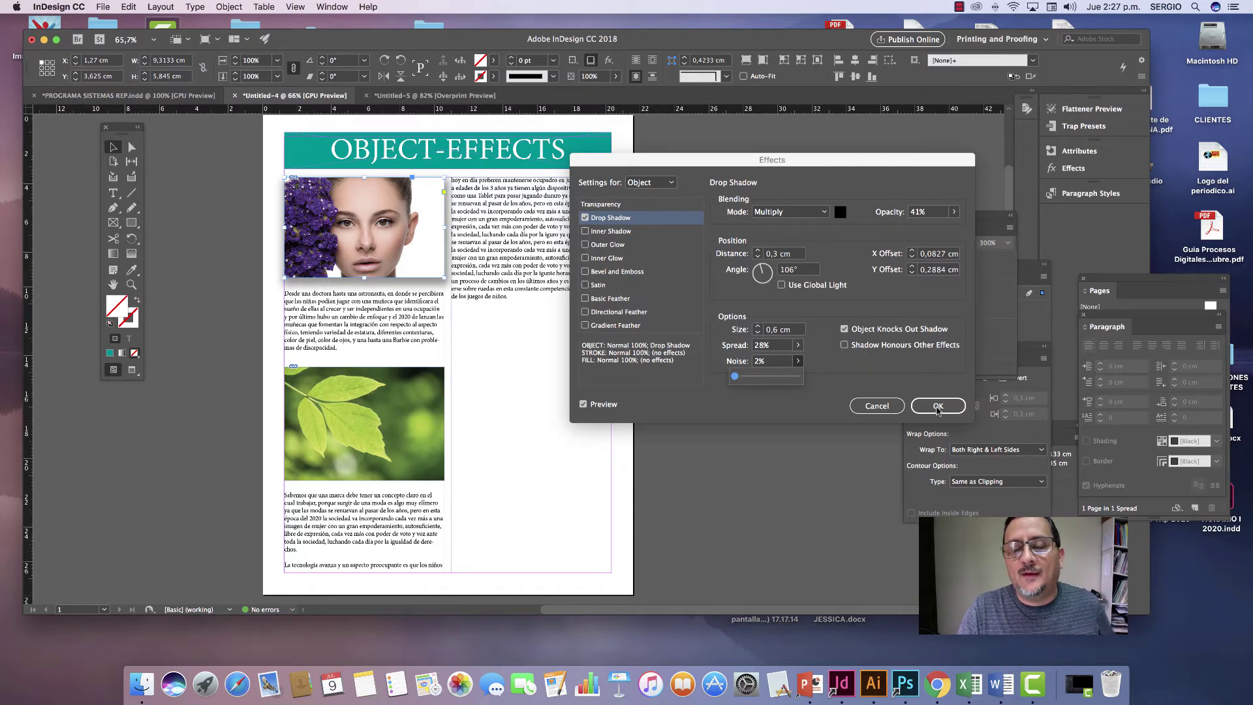
left_click(938, 406)
left_click(687, 284)
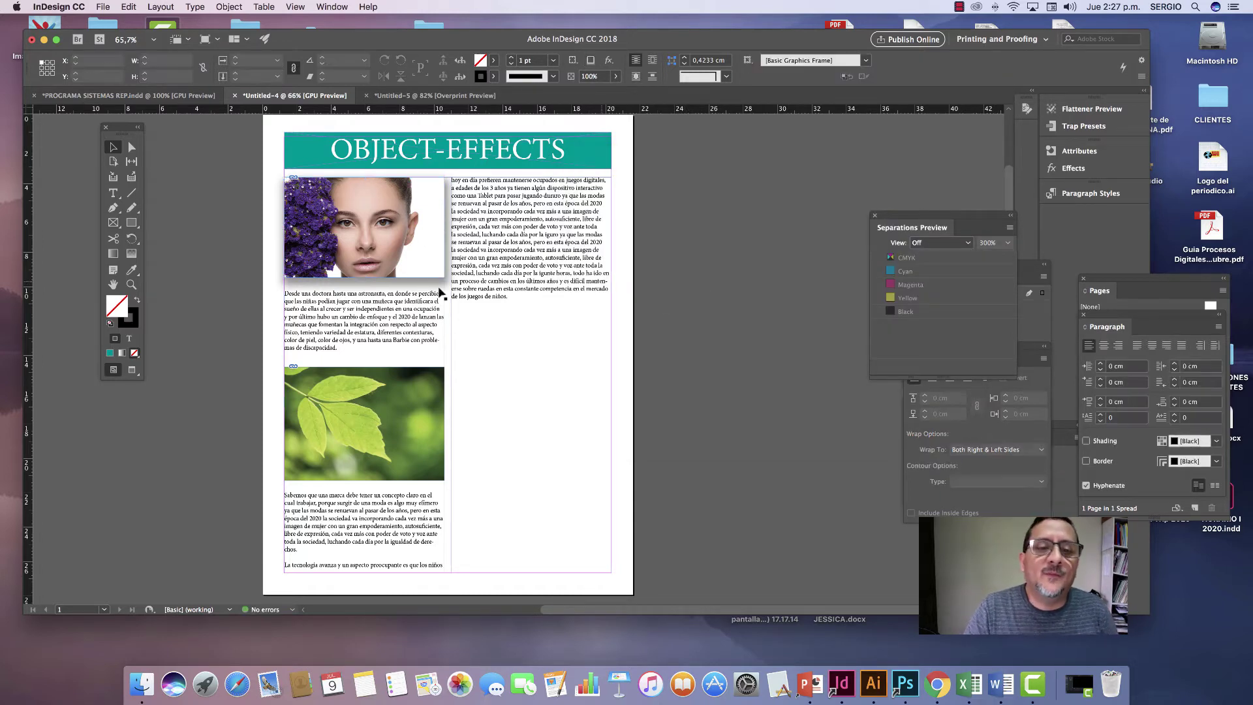
Examine the drop shadow around the portrait photo at 100% zoom.
left_click(132, 284)
left_click(583, 328)
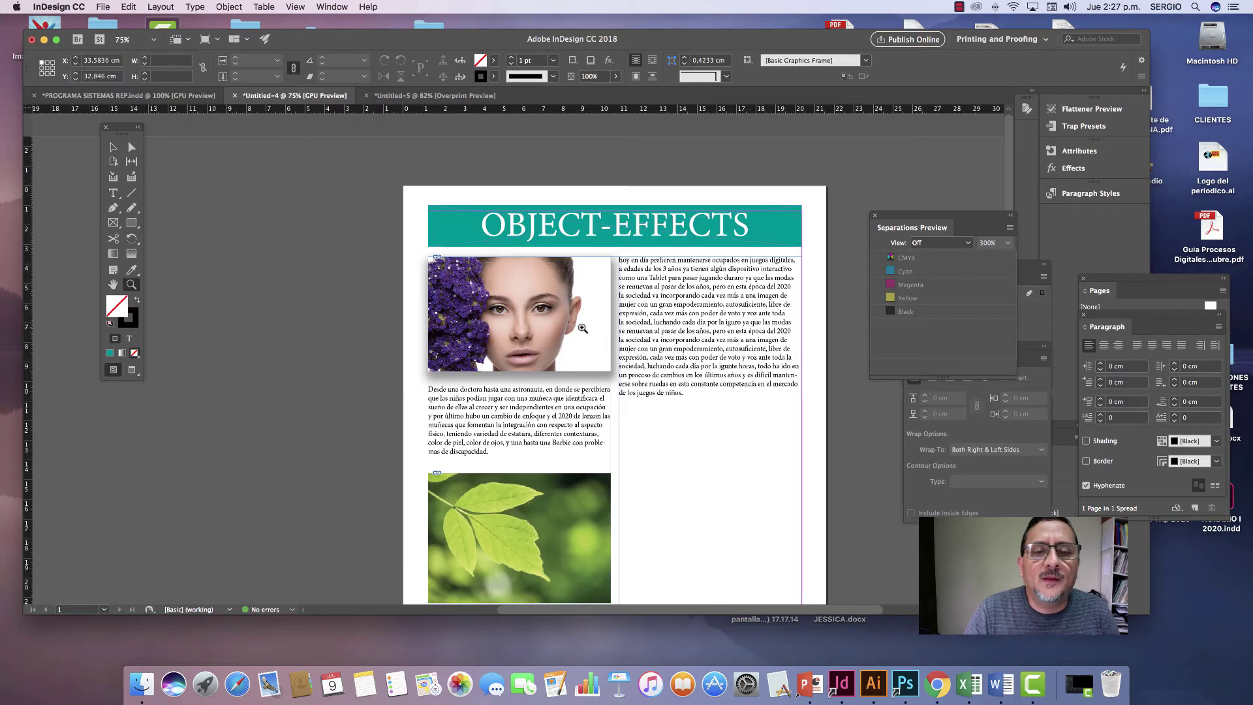
left_click(582, 329)
left_click(113, 147)
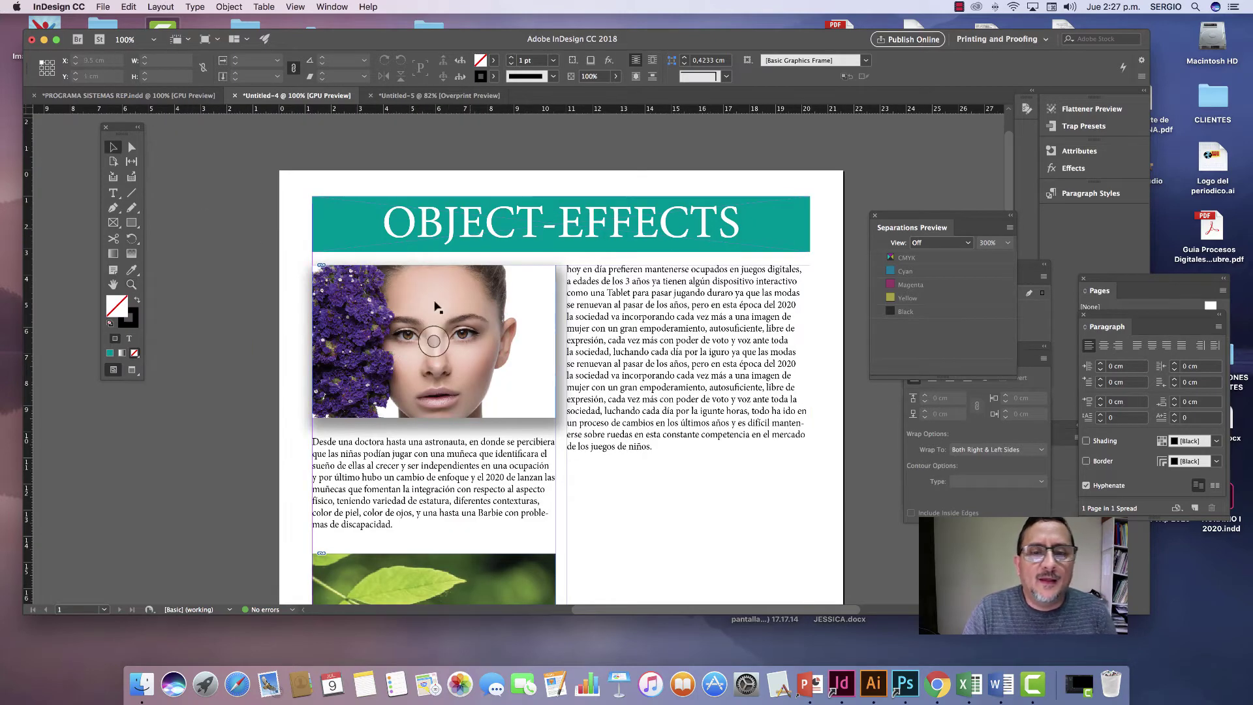
left_click(113, 285)
left_click_drag(550, 270, 561, 223)
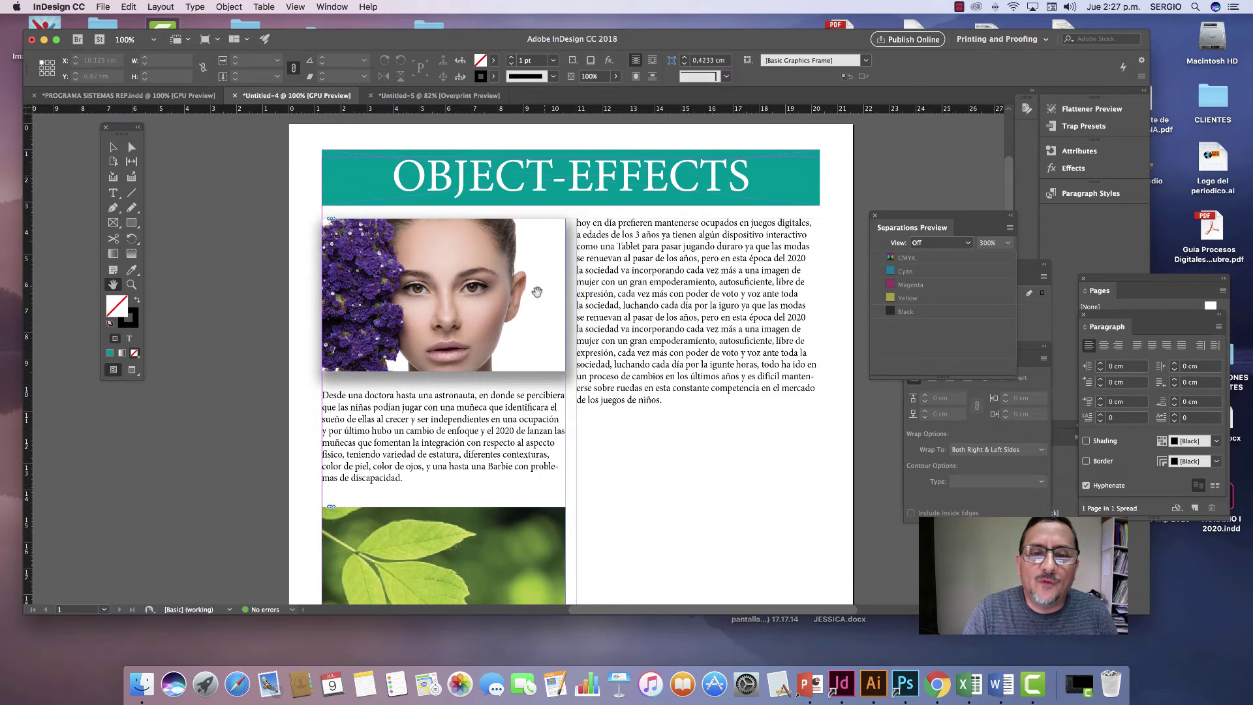
left_click(113, 147)
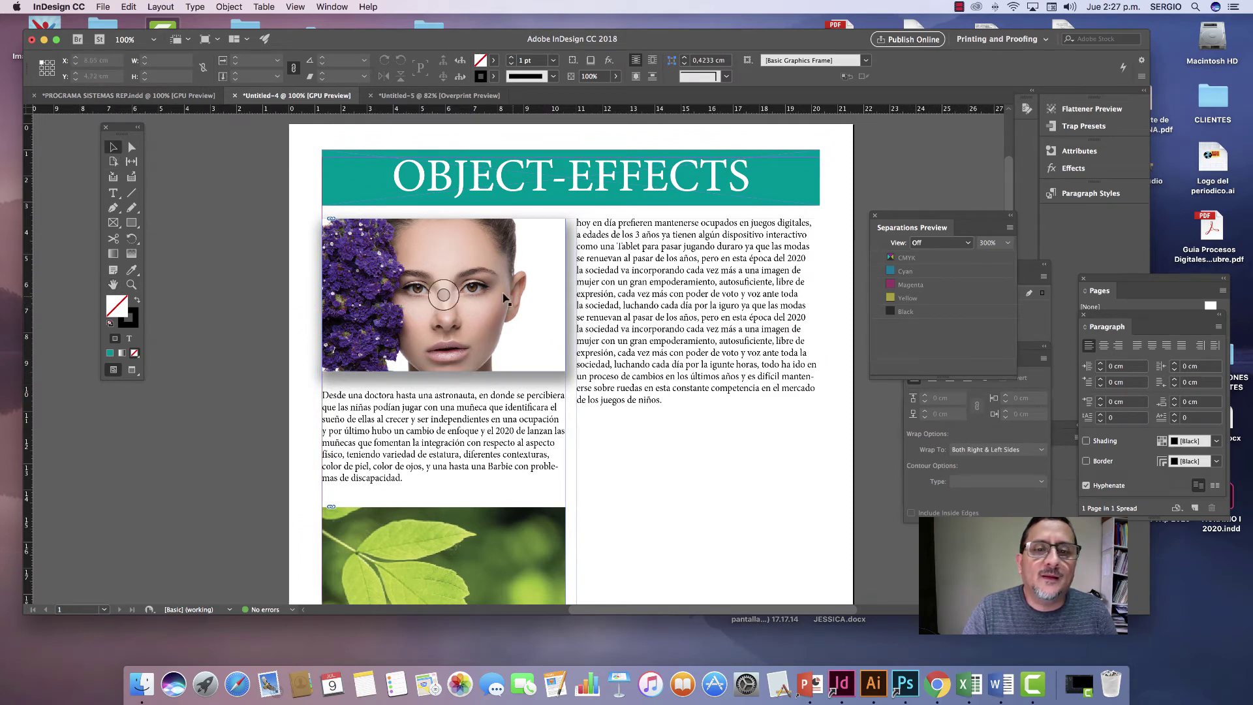
Apply a Basic Feather effect with a 1 cm feather width to the leaf photo.
left_click(114, 285)
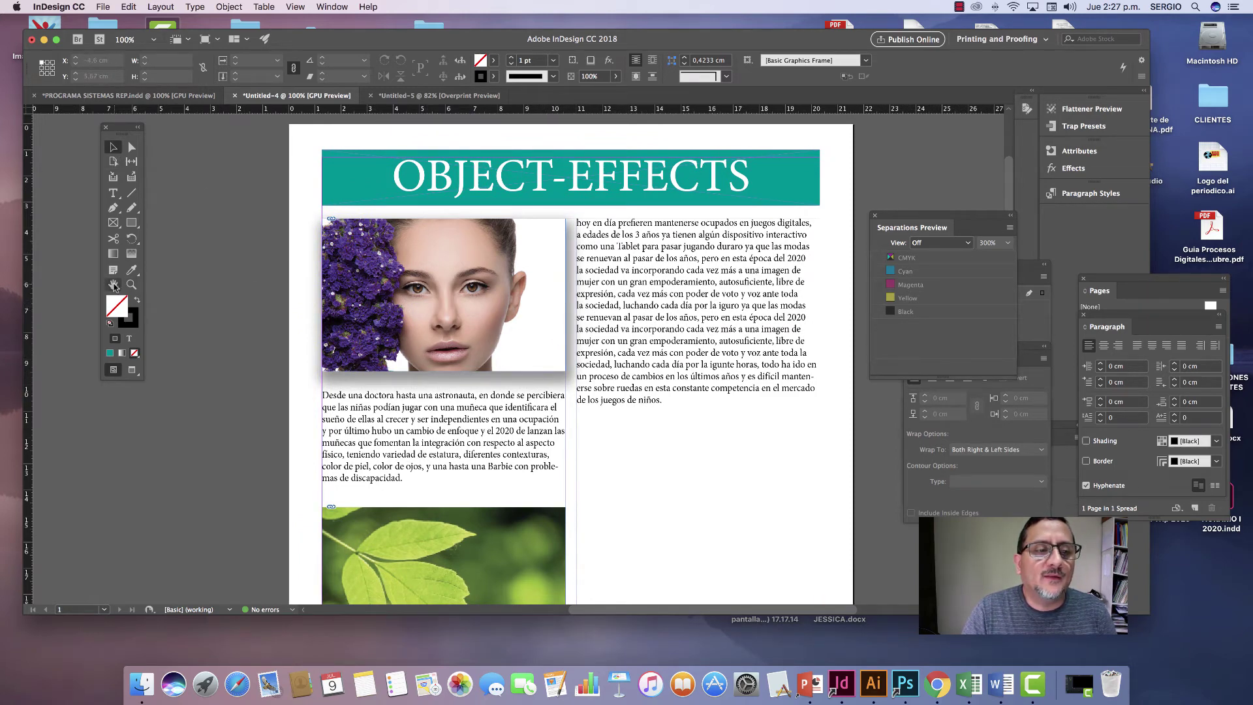
scroll(551, 371, "down", 5)
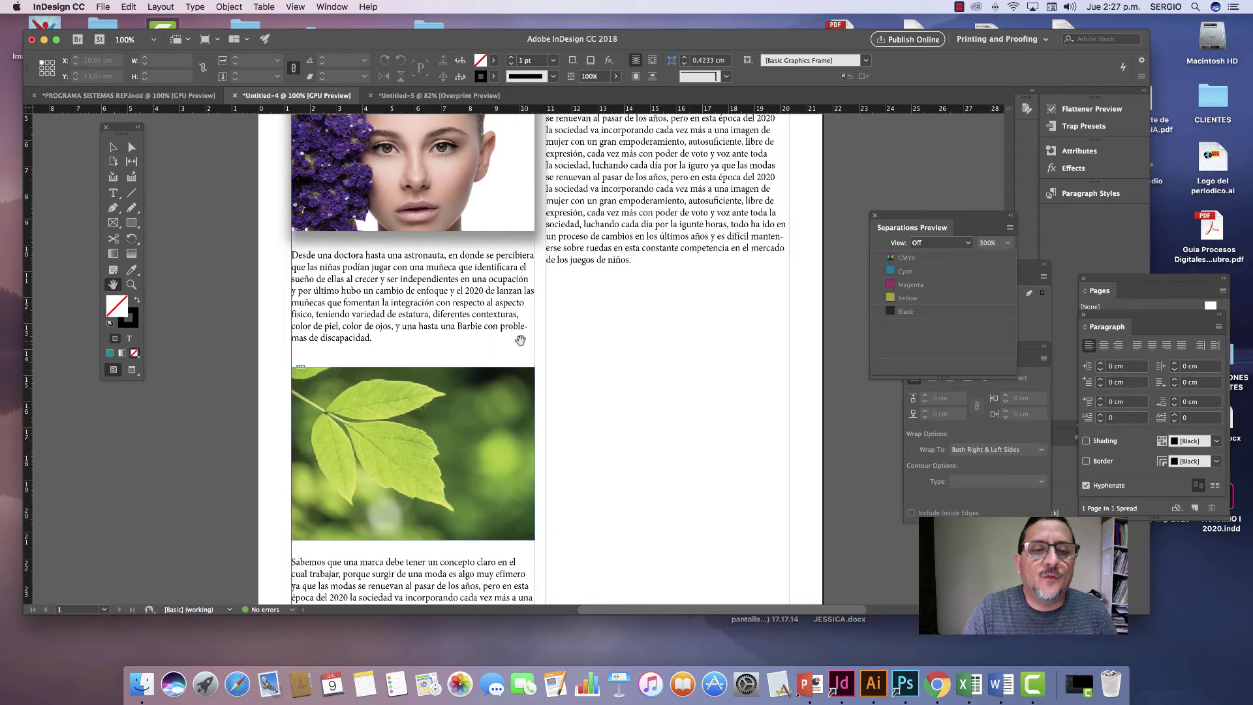
left_click_drag(520, 340, 539, 348)
left_click(113, 147)
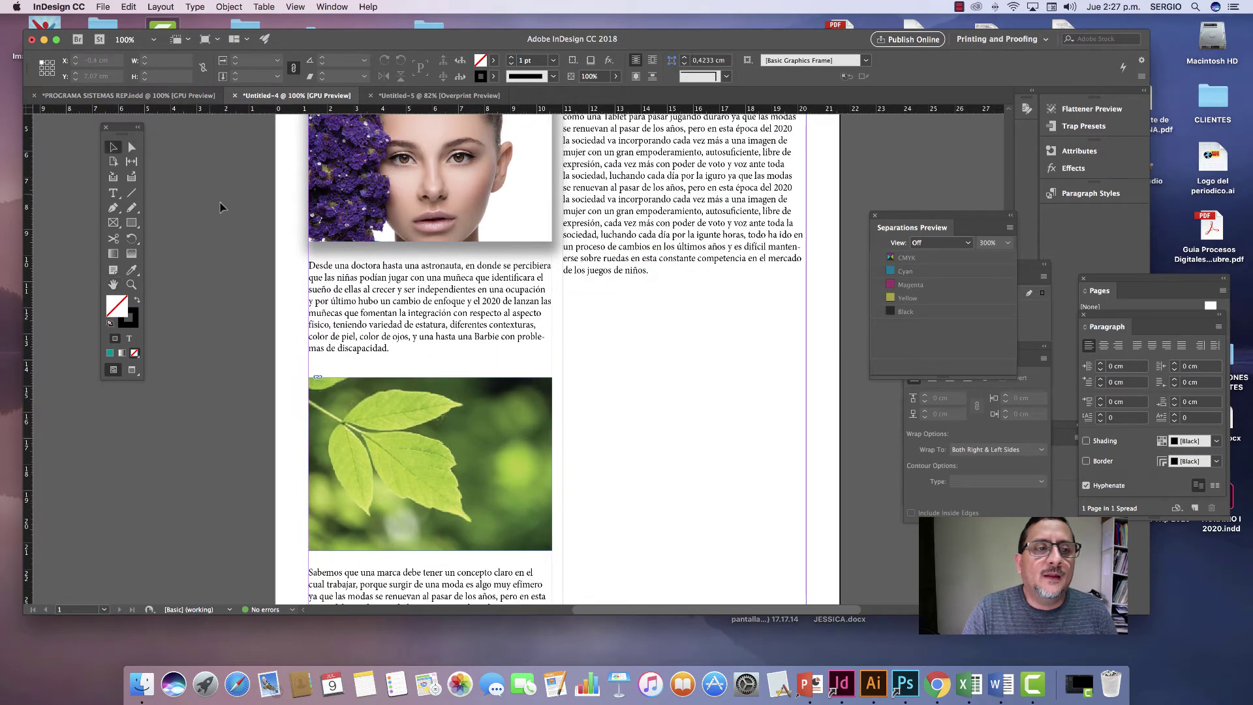
left_click(365, 390)
left_click(229, 7)
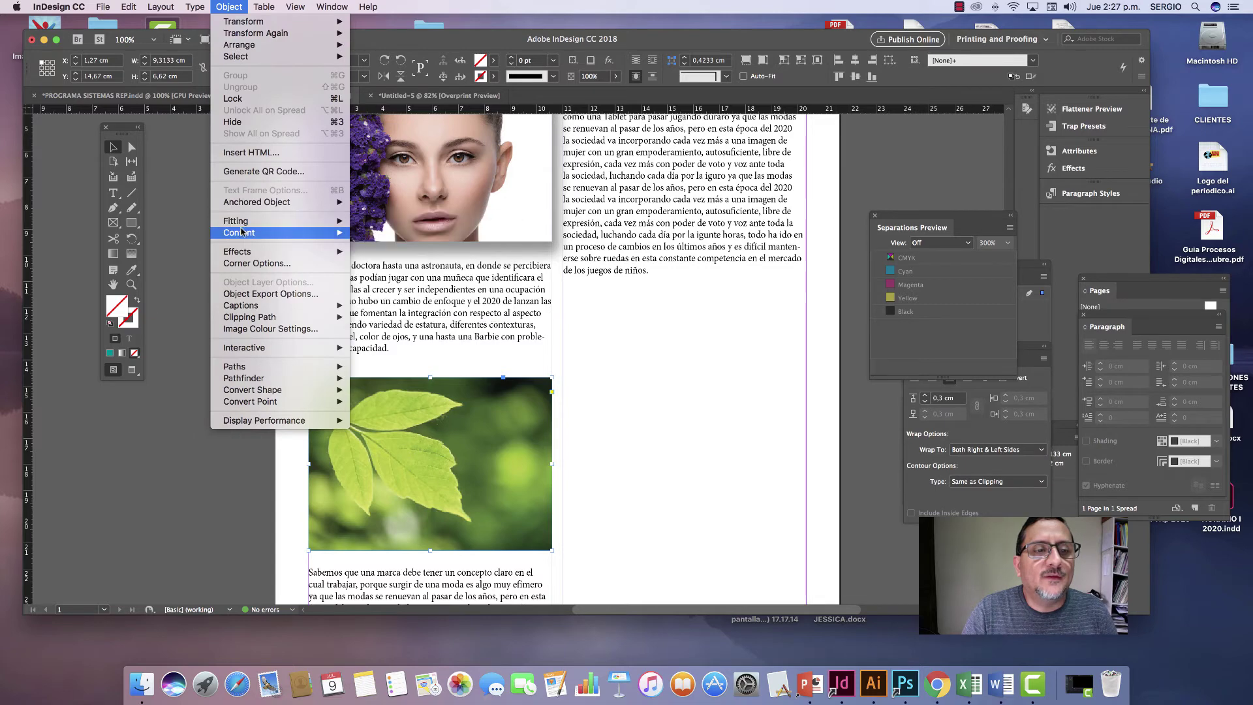
mouse_move(244, 252)
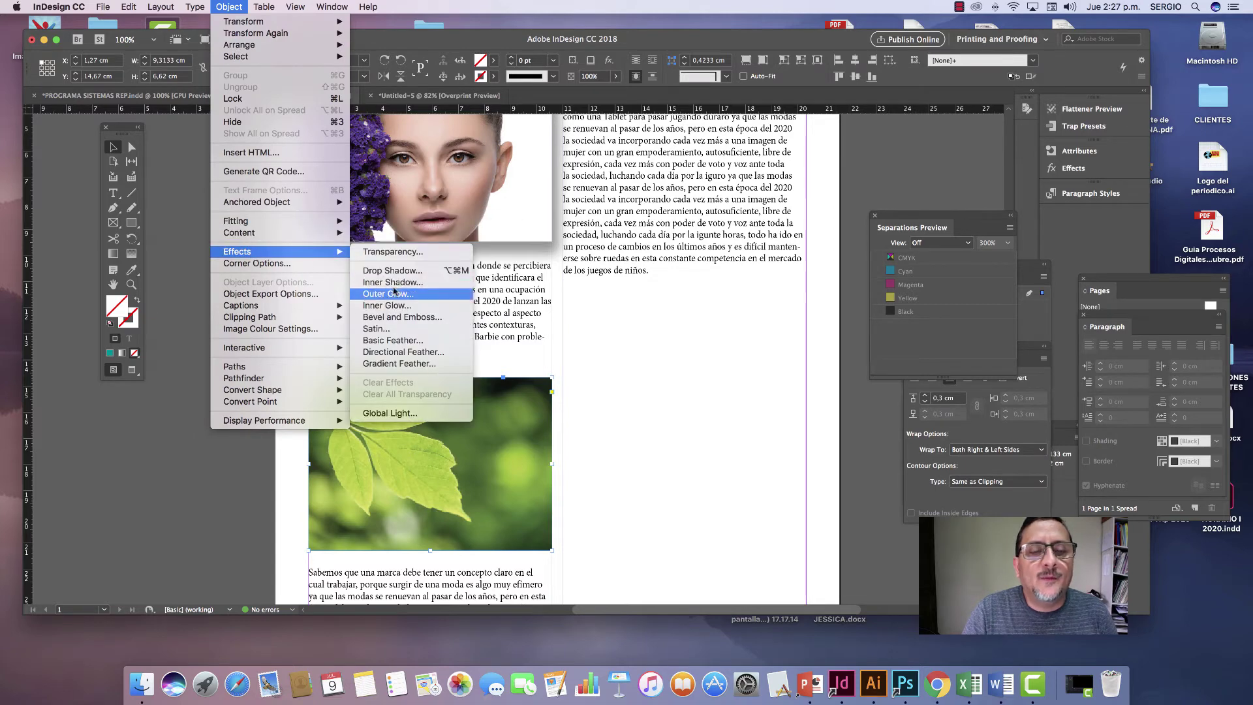
left_click(393, 340)
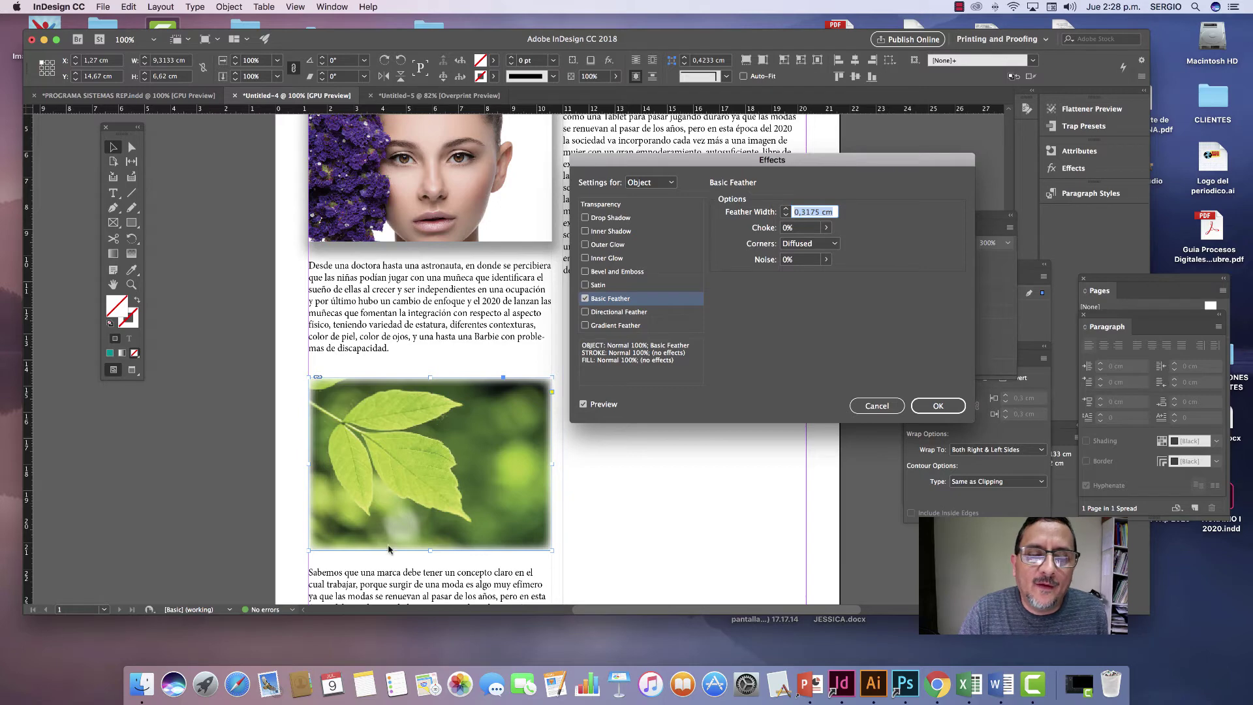
left_click(786, 208)
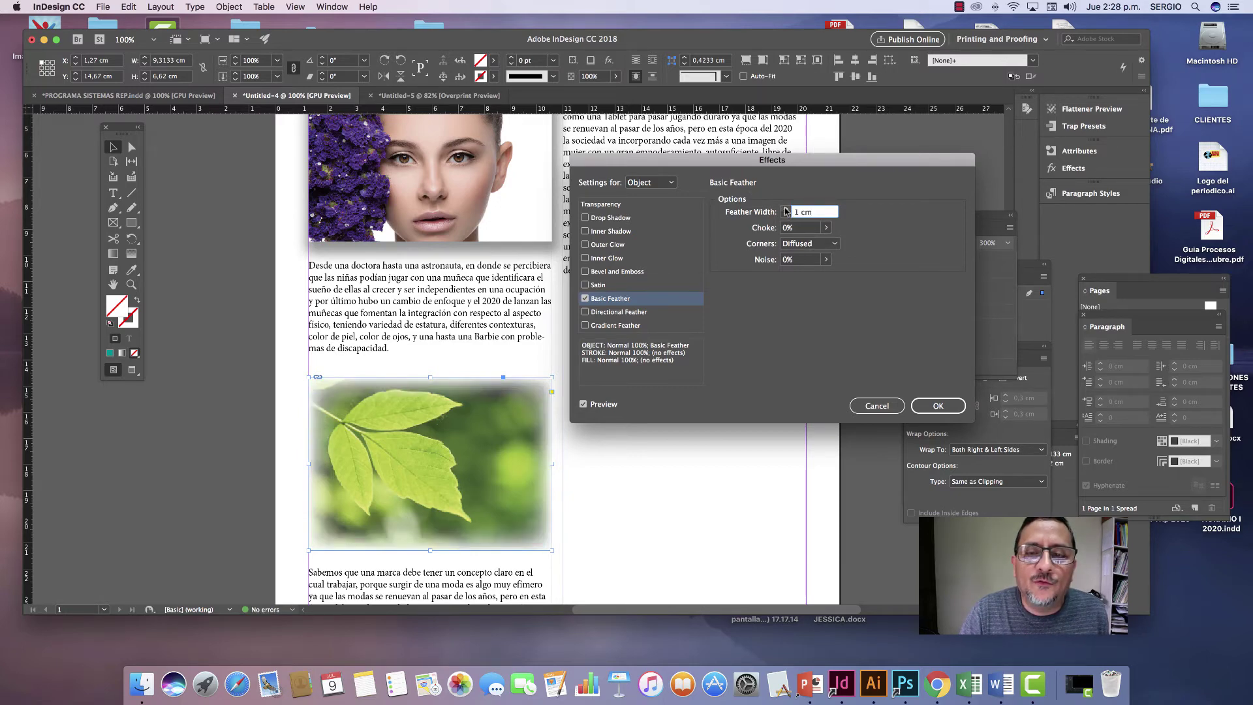
left_click(938, 407)
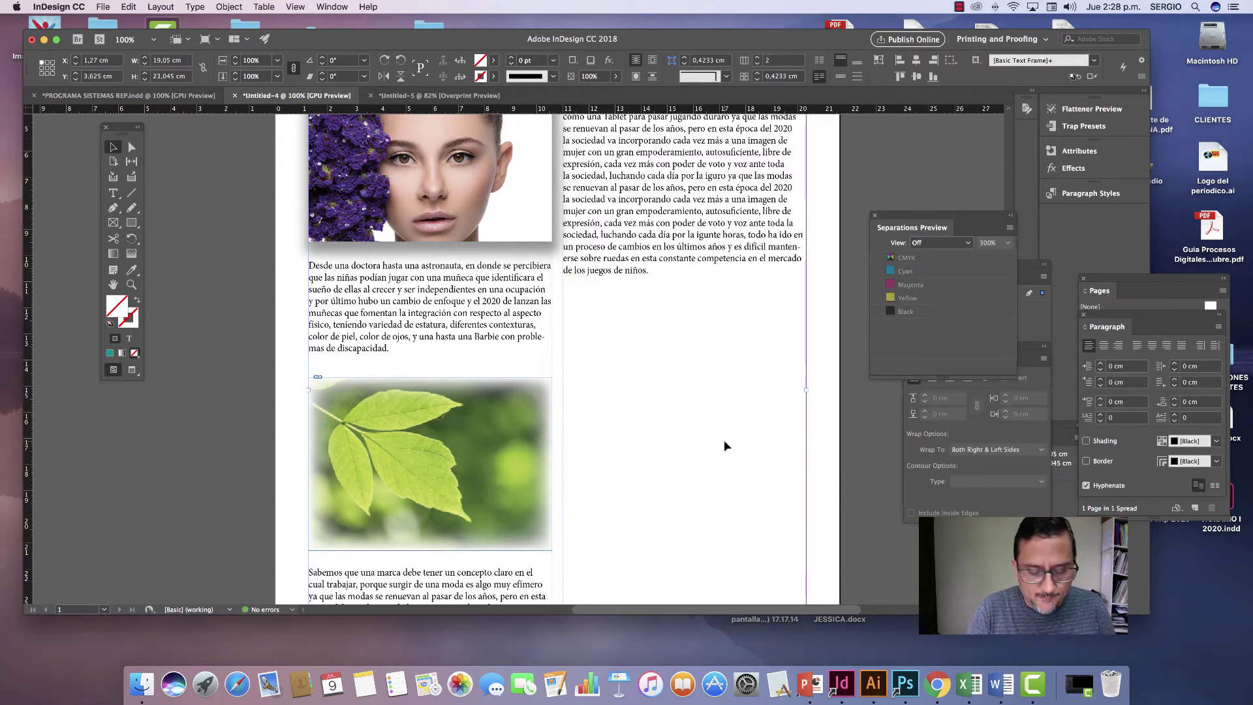
Preview the whole page without guides or frame edges to check the feathered leaf photo in the layout.
key("w")
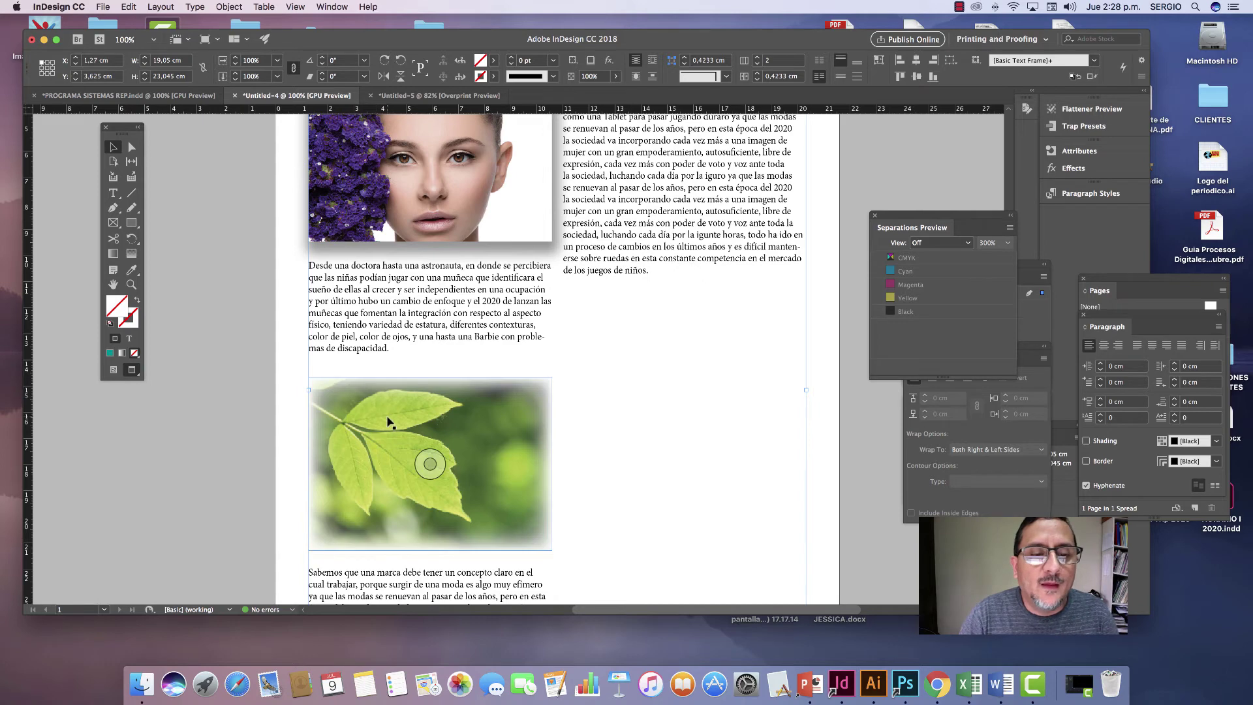
left_click(284, 377)
key("super+0")
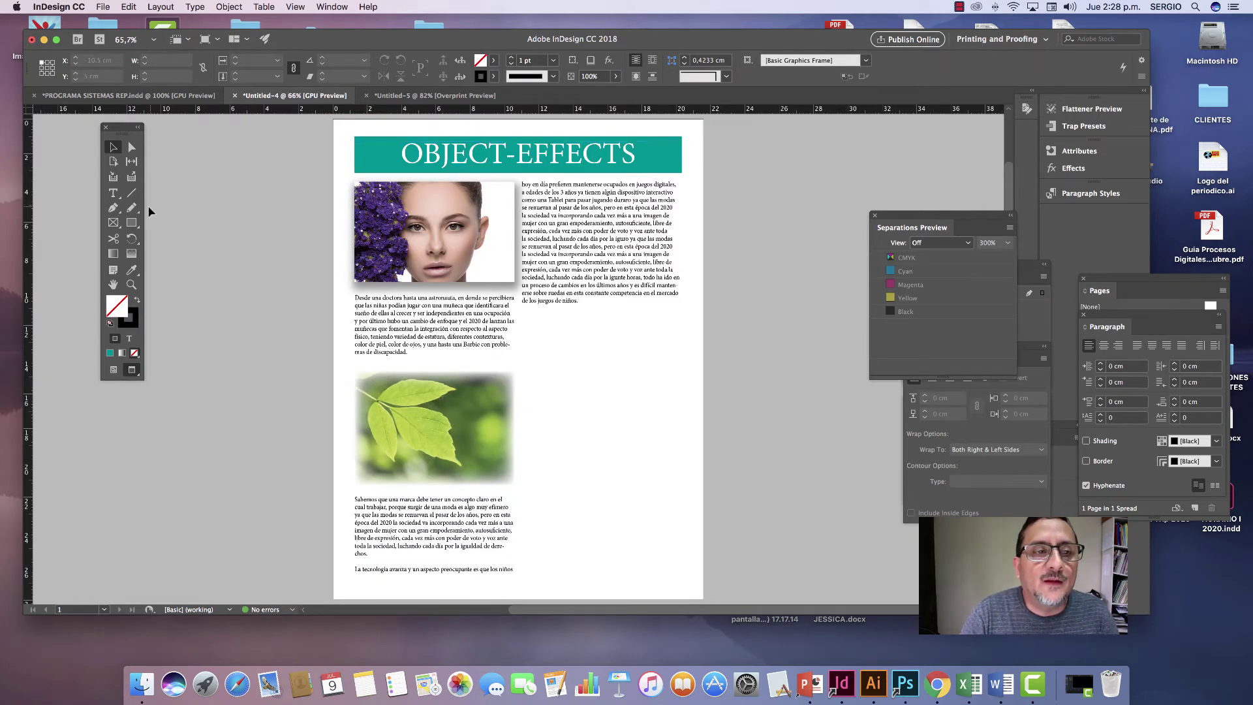
Select the teal rectangle beneath the title text and move it away to X 4 cm, Y 0,075 cm, exposing the separate text frame.
left_click(419, 160)
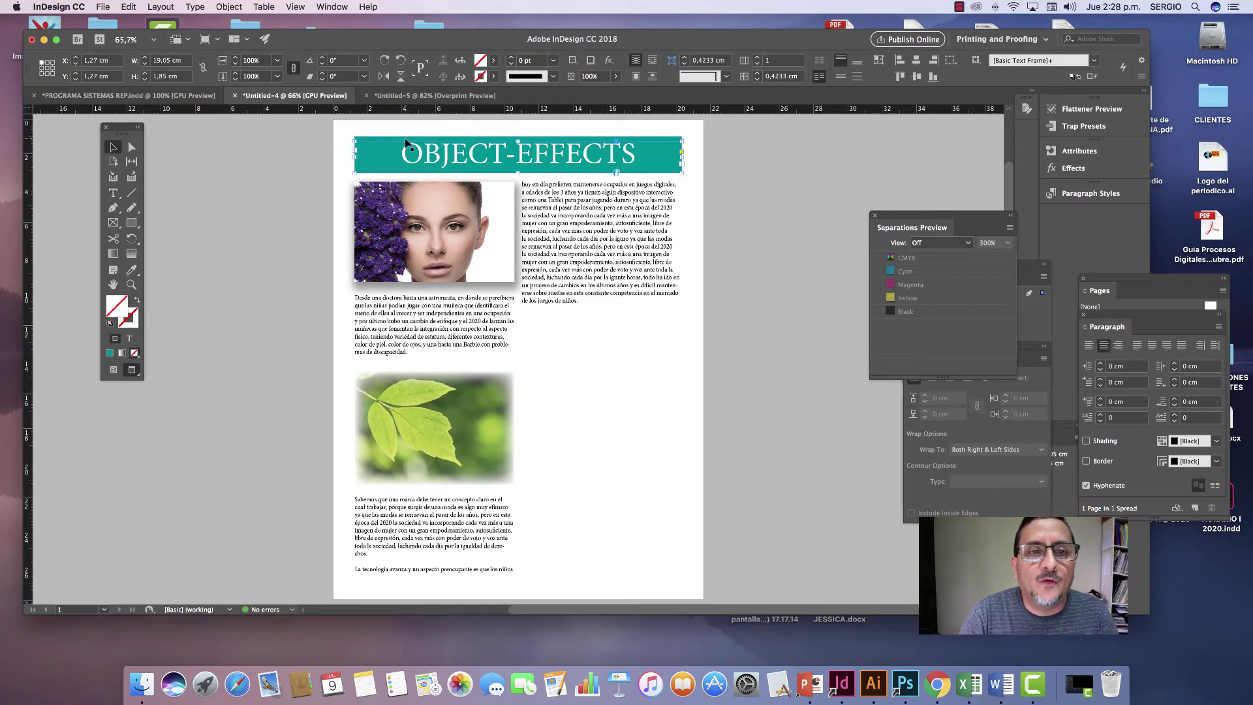
left_click(406, 143, "super")
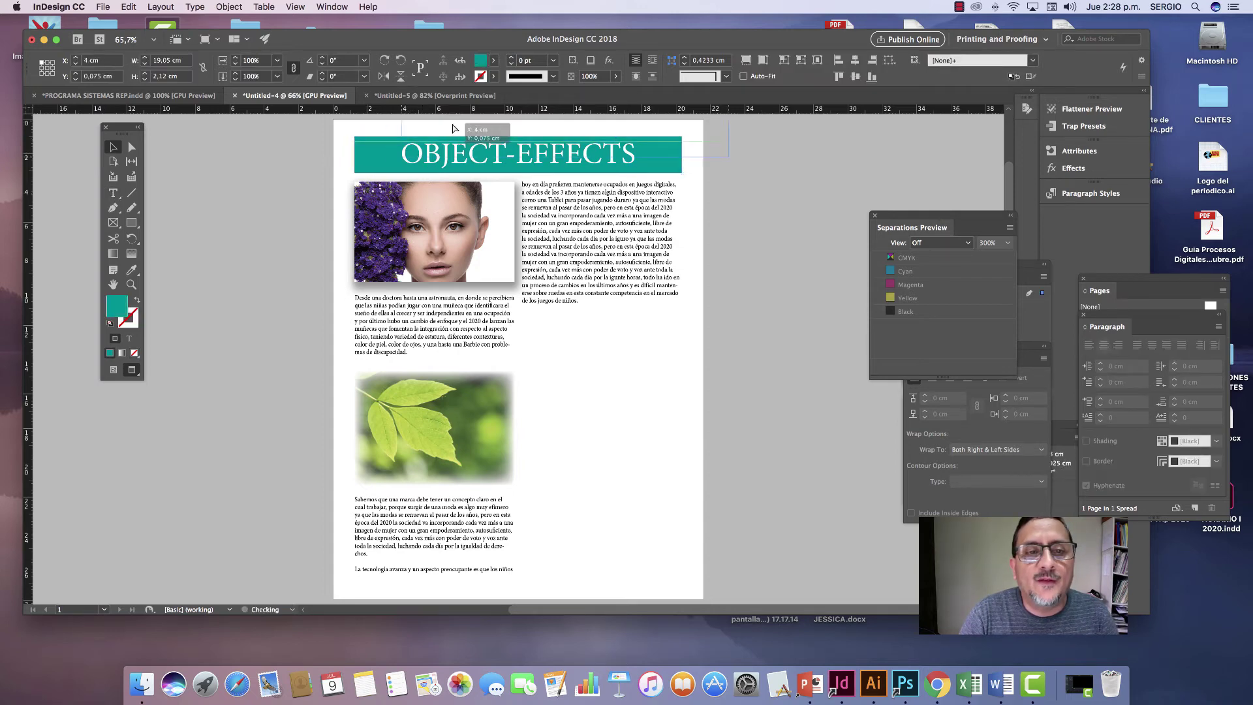
left_click_drag(406, 142, 453, 127)
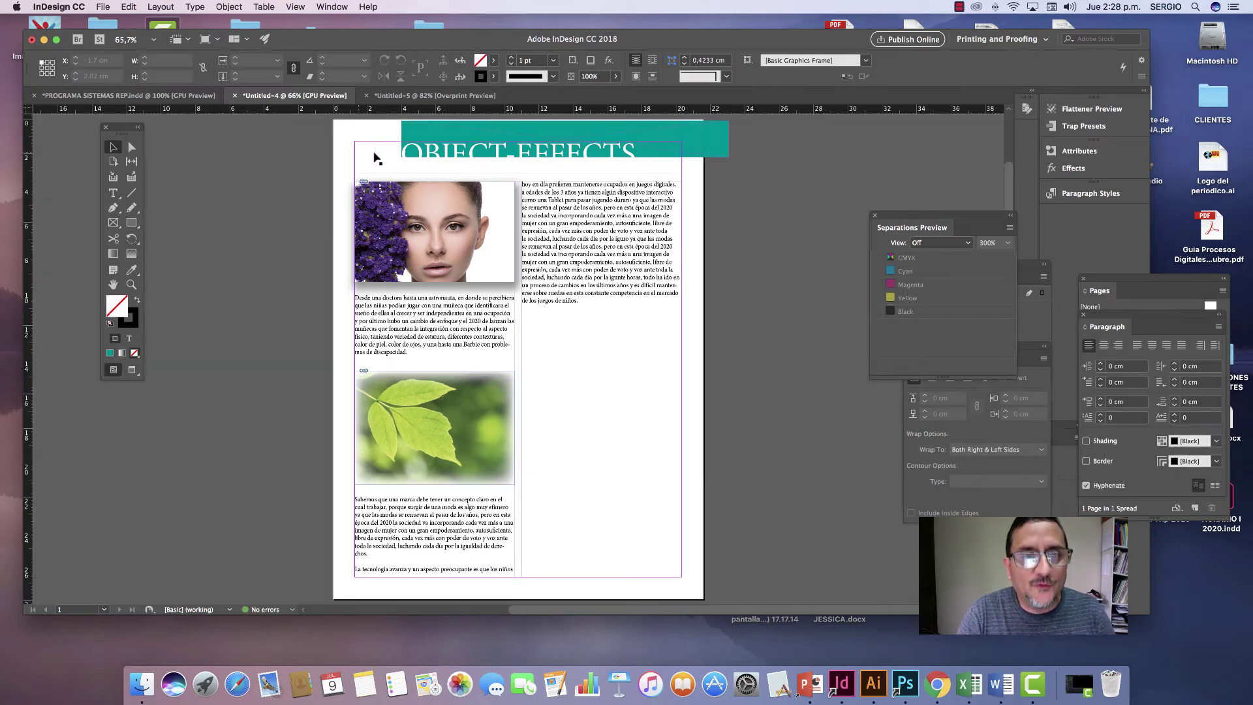
left_click(385, 166)
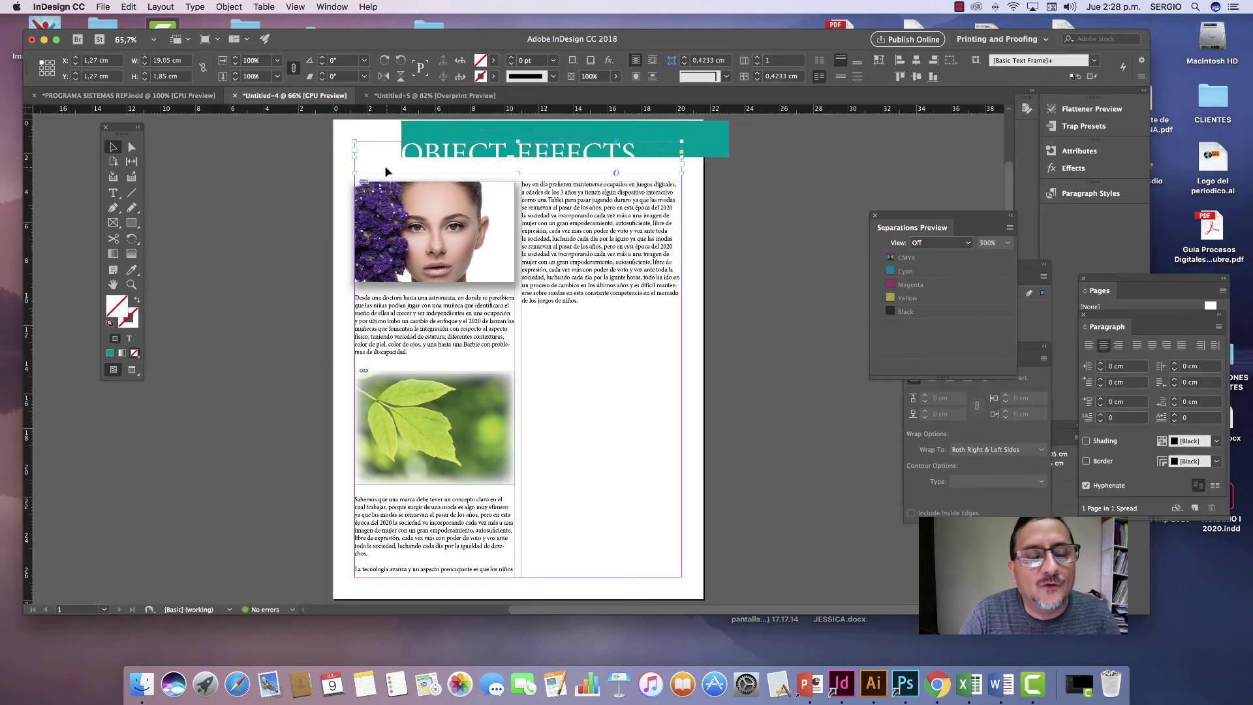
Move the teal rectangle back behind the title to X 1,27 cm, Y 1 cm and deselect it.
left_click(424, 130)
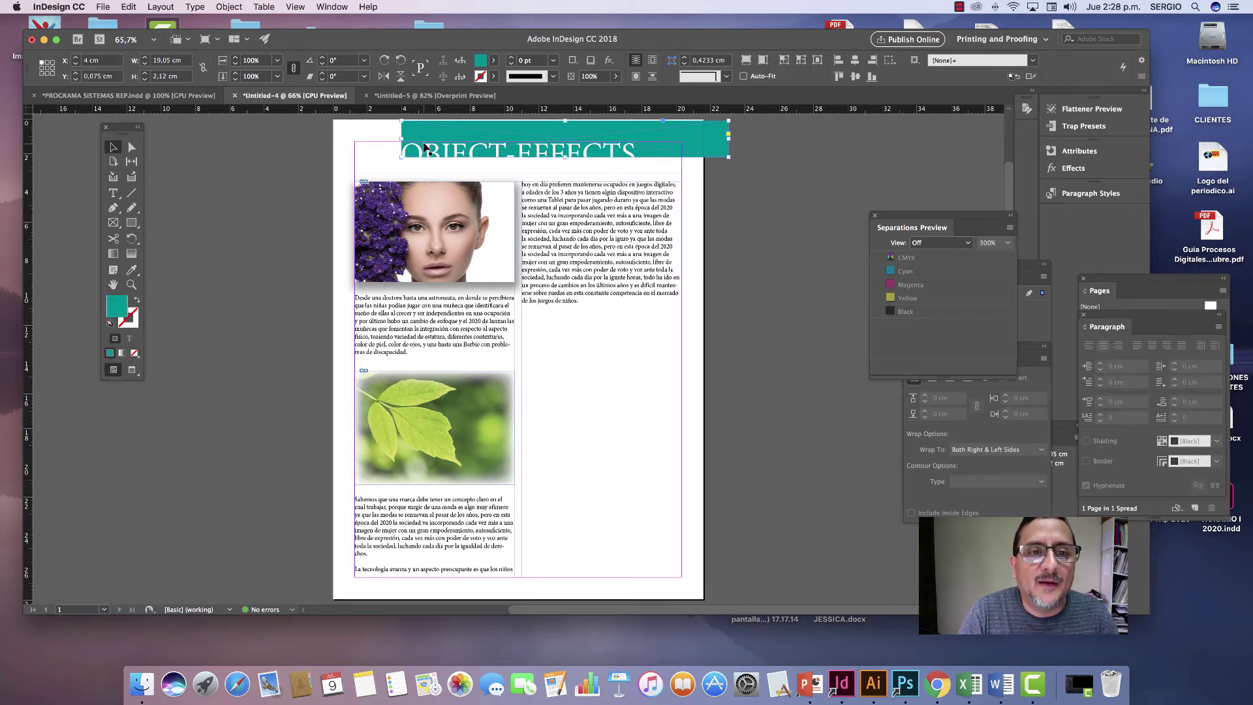
left_click_drag(421, 137, 375, 154)
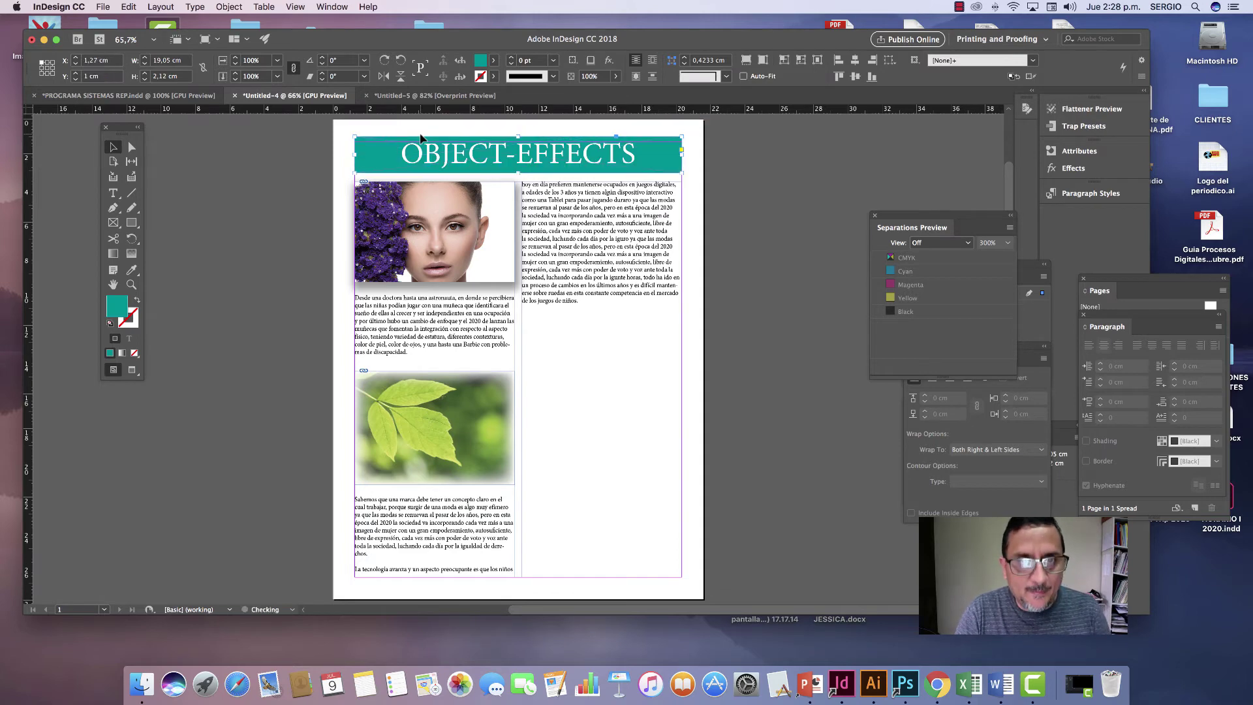
left_click(310, 188)
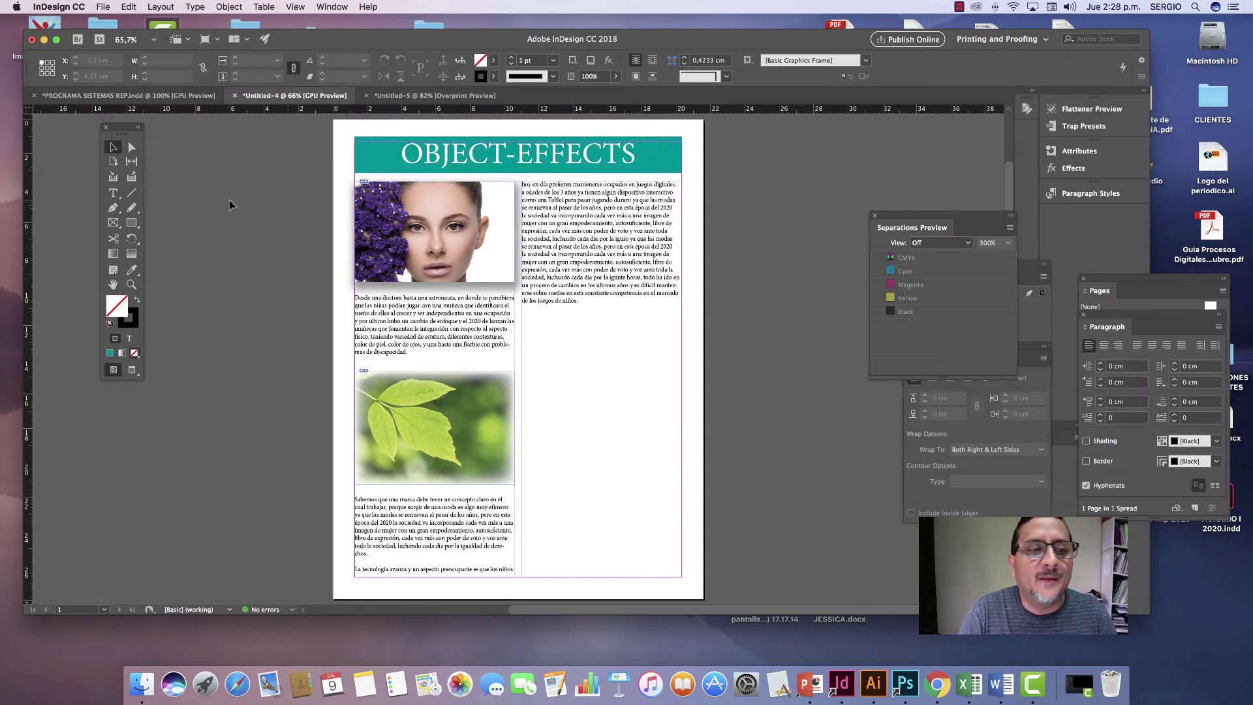
Draw a vertical line about 23 cm long between the two text columns and give it the Dotted stroke style.
left_click(131, 193)
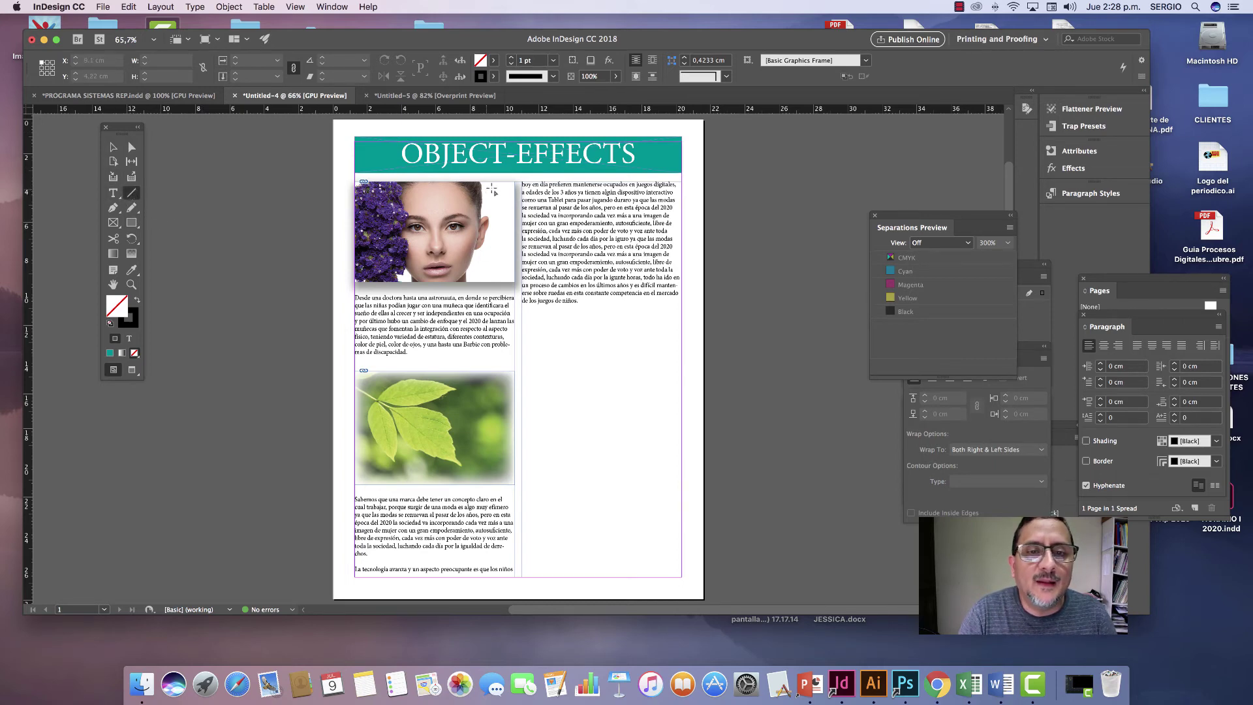
left_click_drag(519, 180, 544, 576)
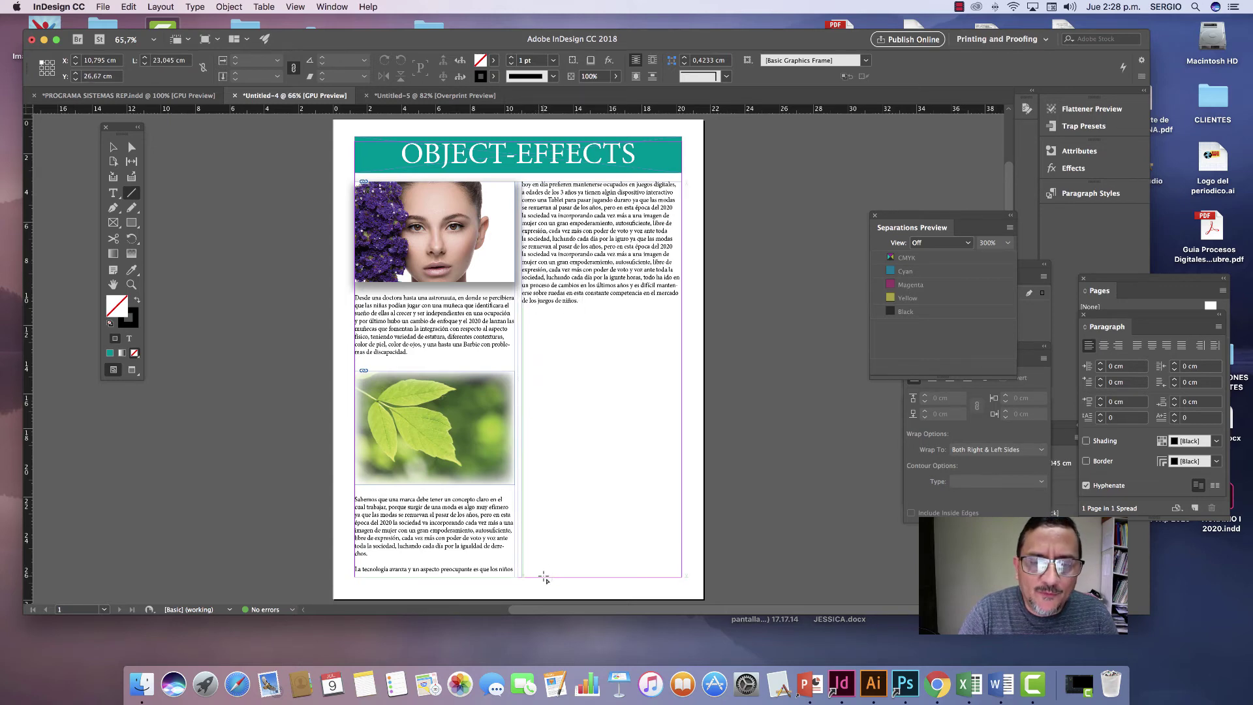
left_click(554, 76)
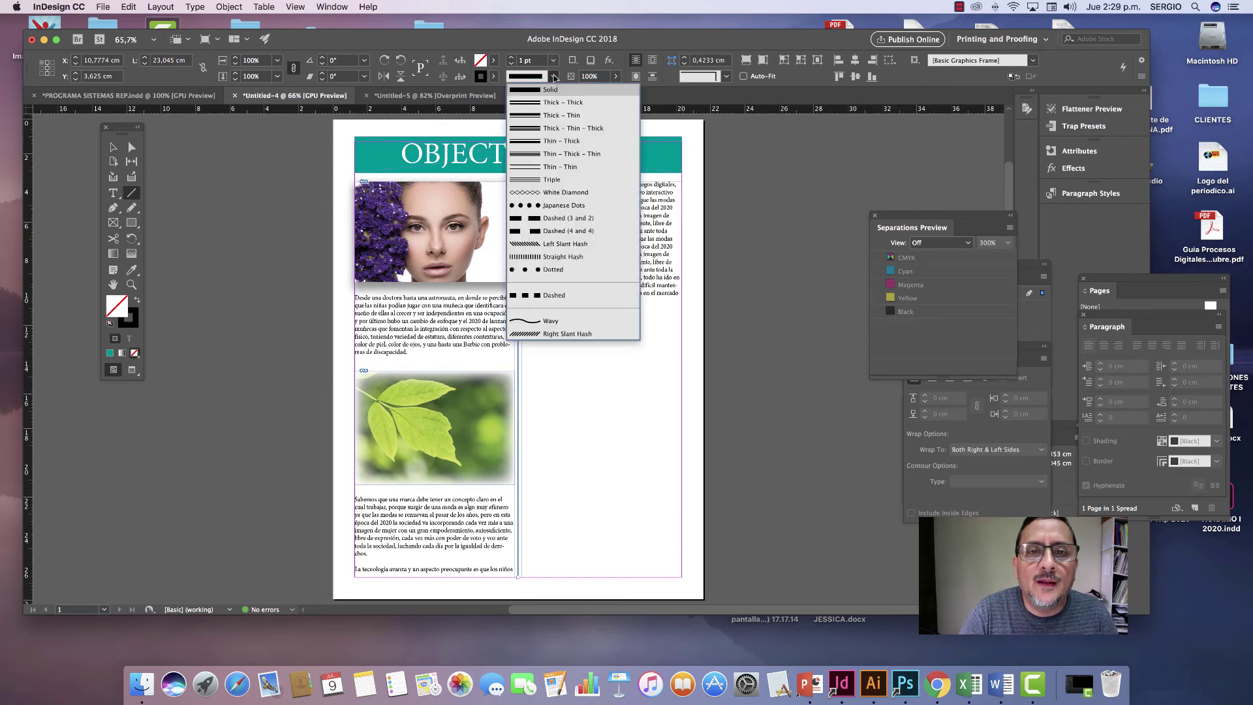
left_click(540, 271)
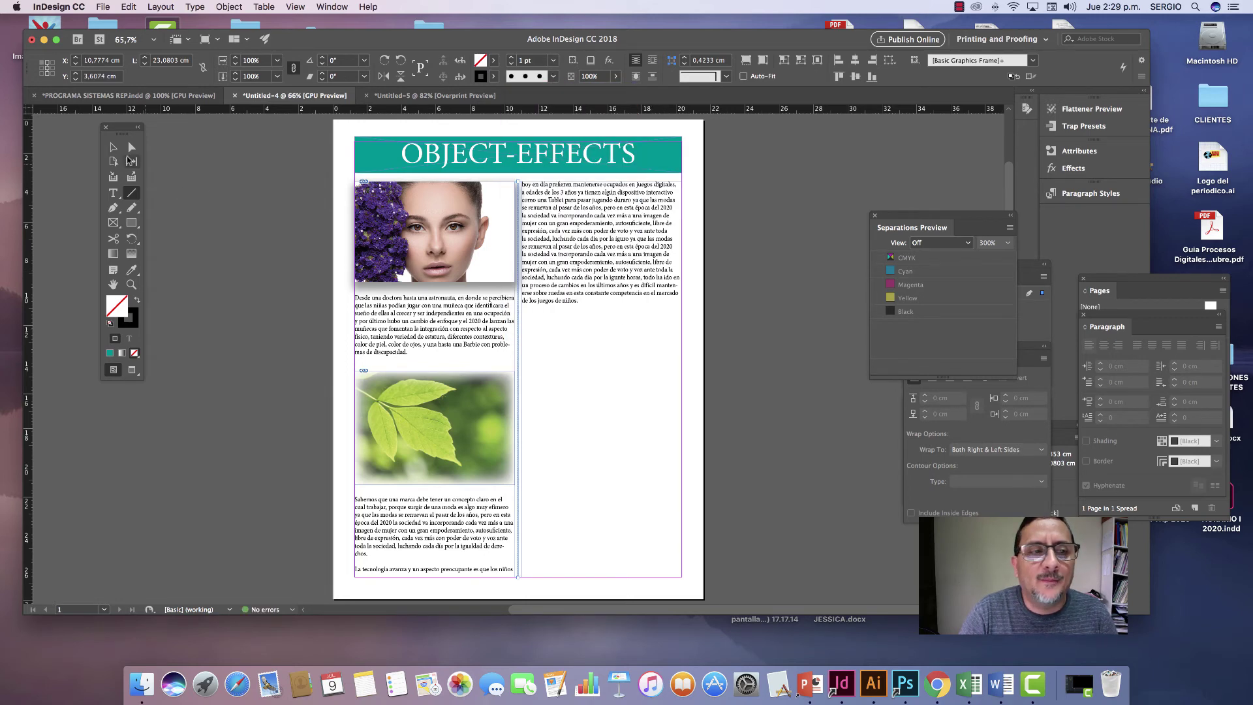
left_click(191, 175)
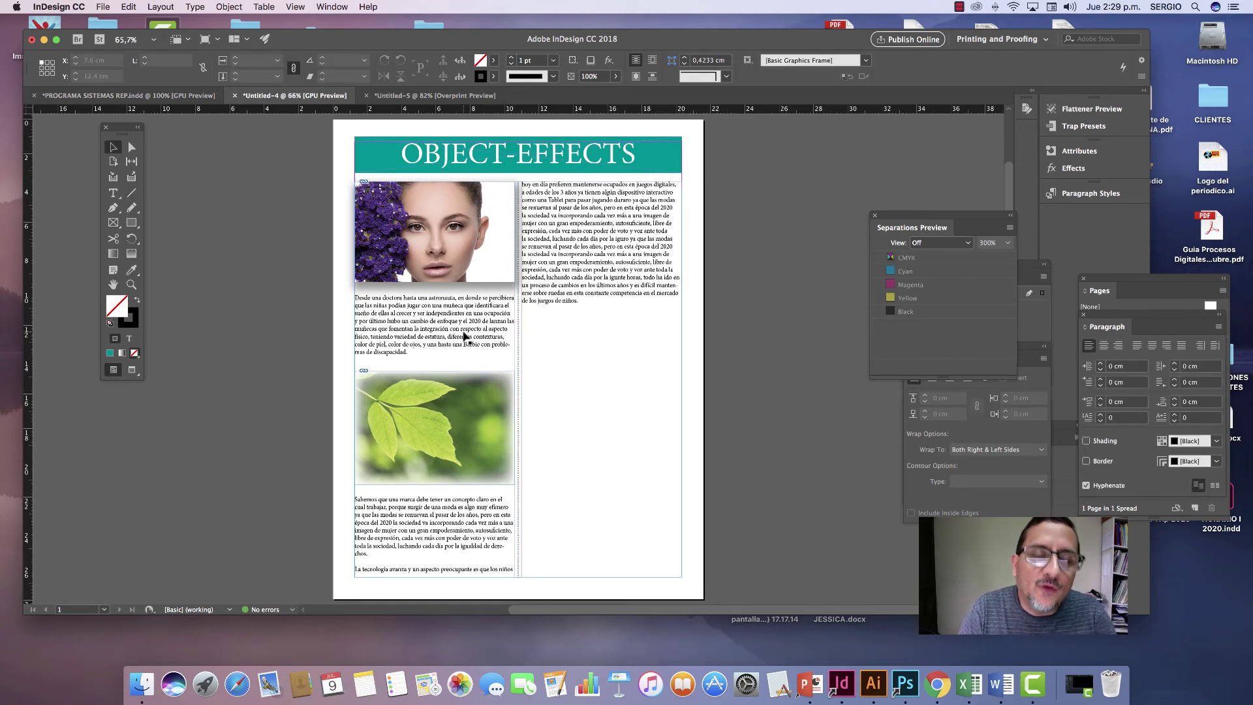
Open Corner Options for the portrait photo and link the settings of all four corners.
left_click(489, 264)
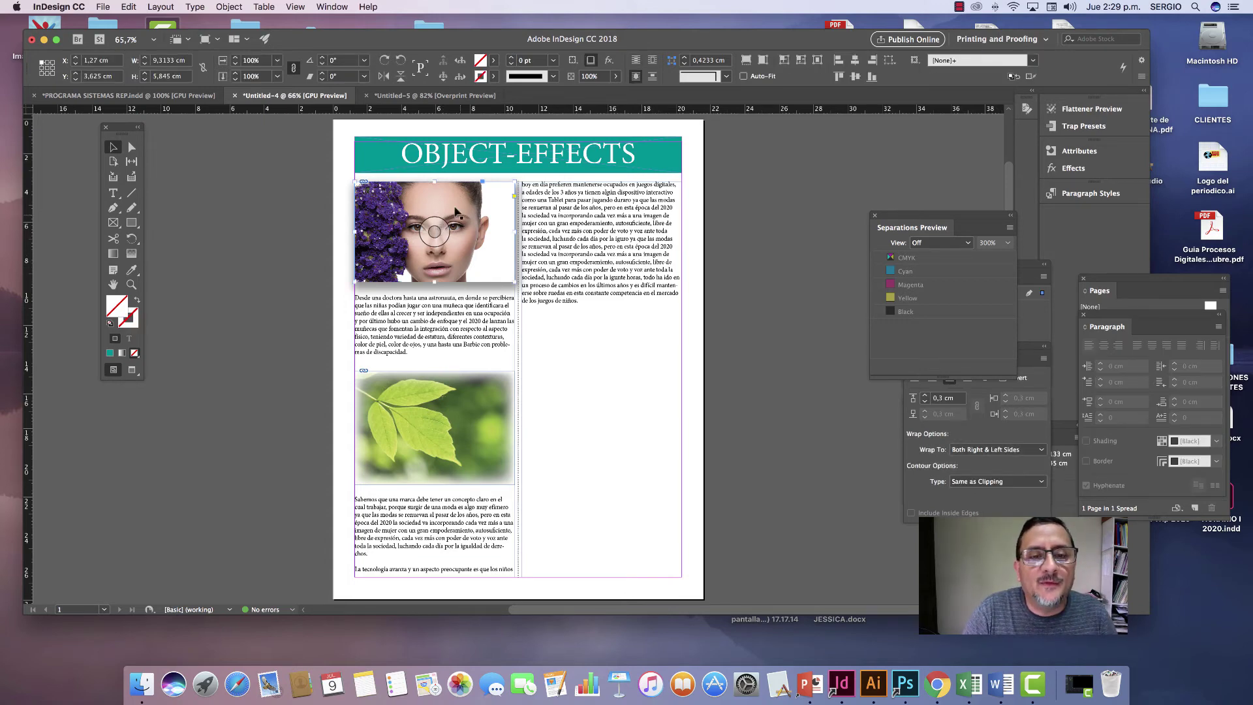
left_click(230, 8)
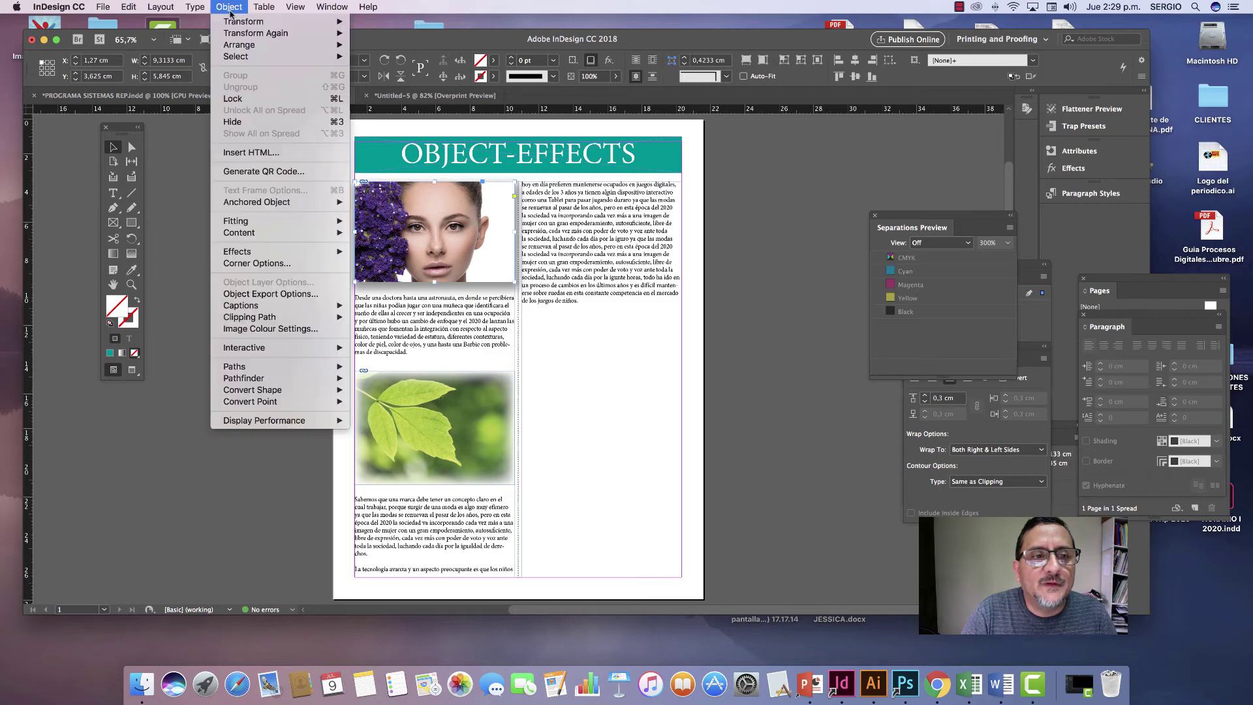
mouse_move(236, 254)
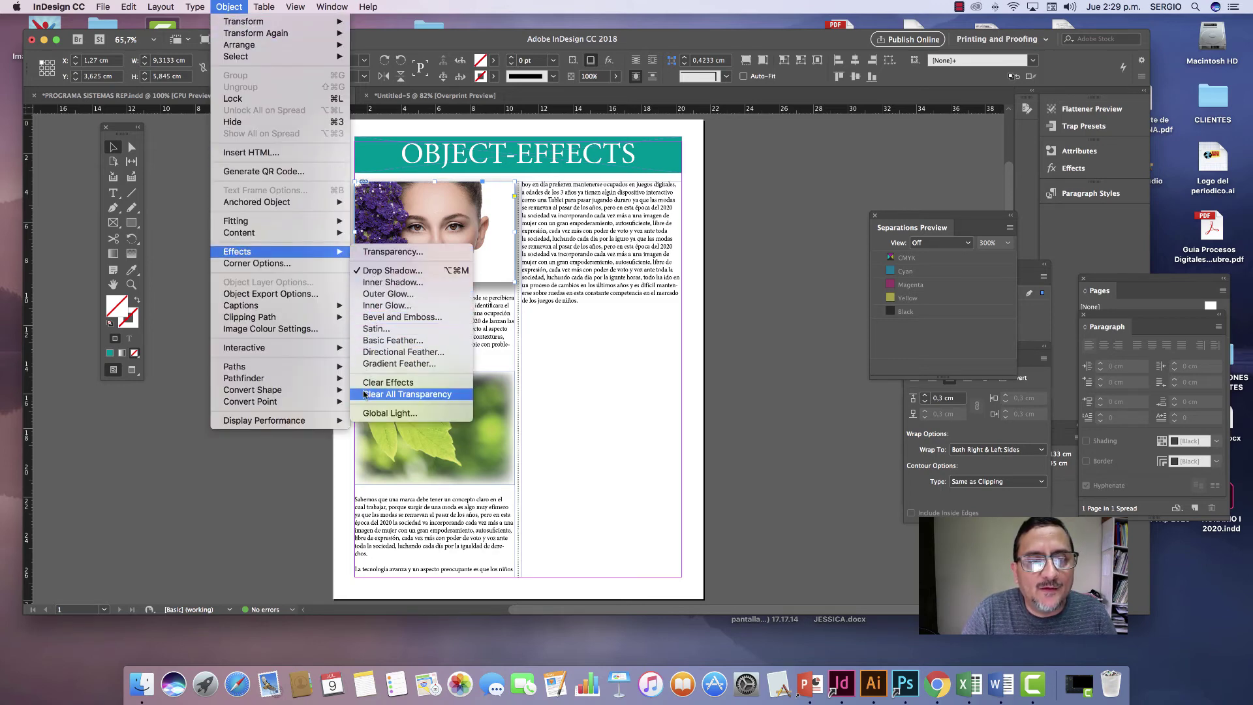
left_click(262, 265)
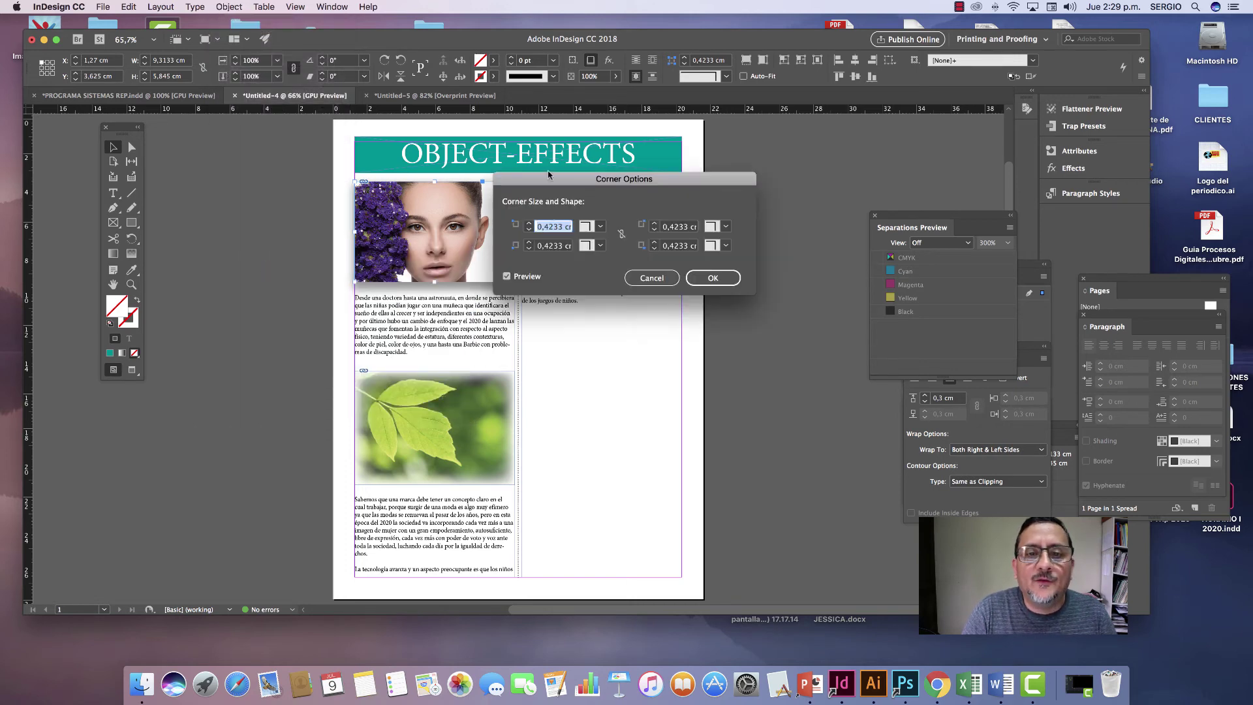
left_click_drag(585, 186, 688, 207)
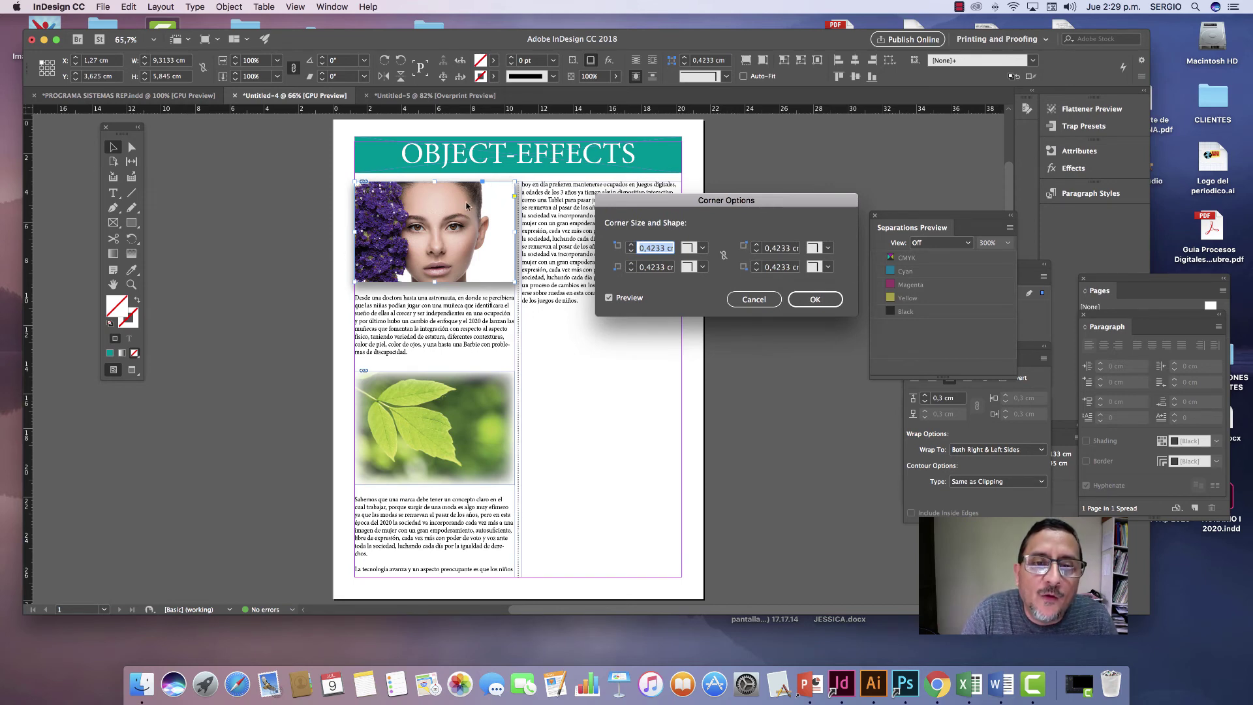
left_click(723, 256)
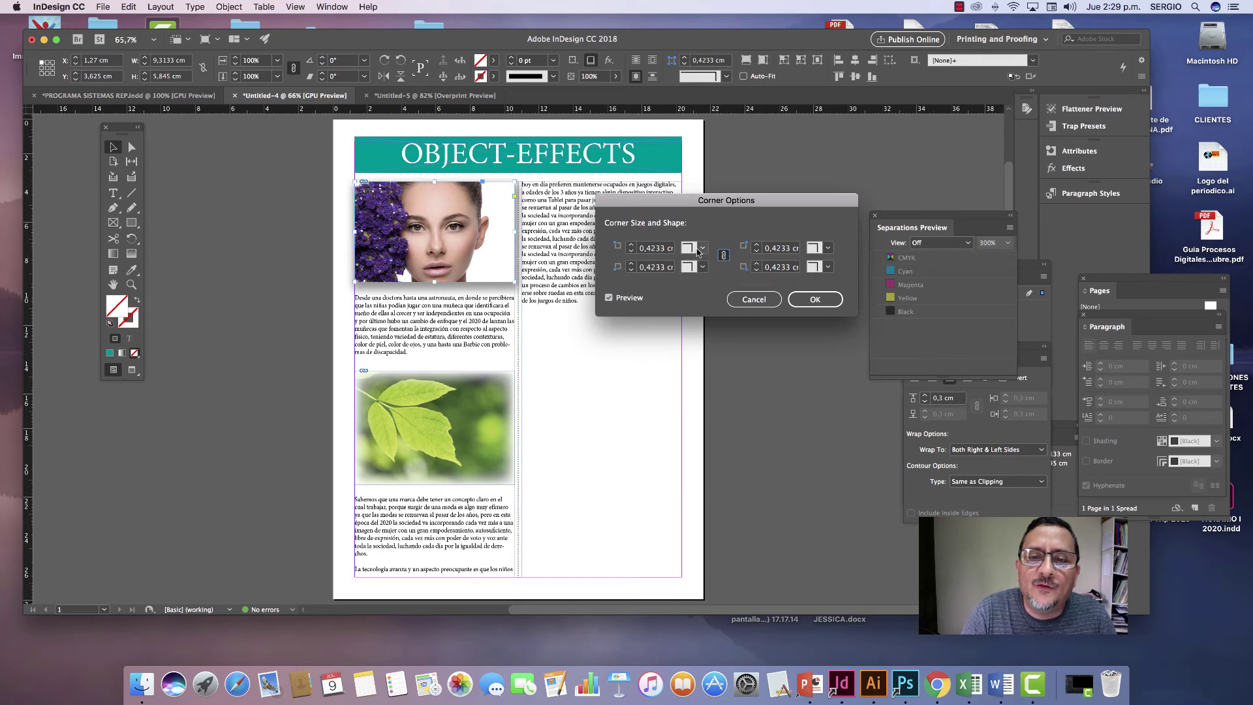
Try the Fancy shape at 2 cm on all four portrait corners and reset the shape to None.
left_click(702, 248)
left_click(704, 277)
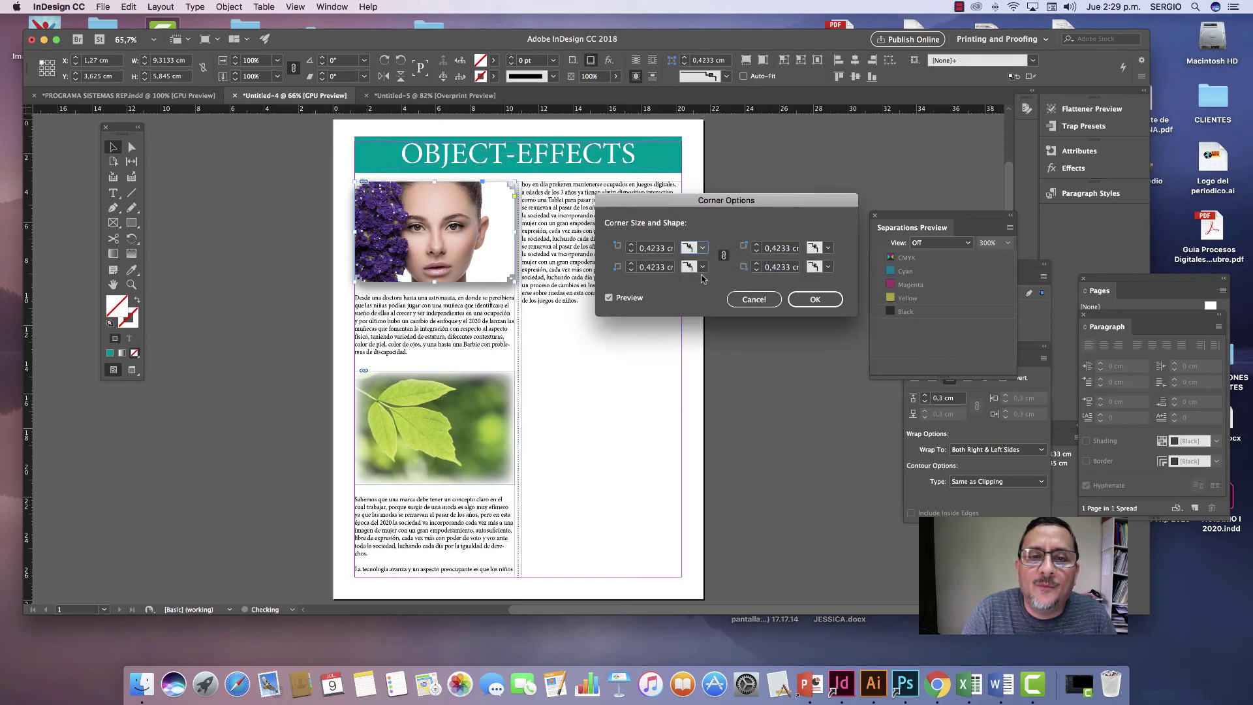
left_click(632, 246)
left_click(631, 246)
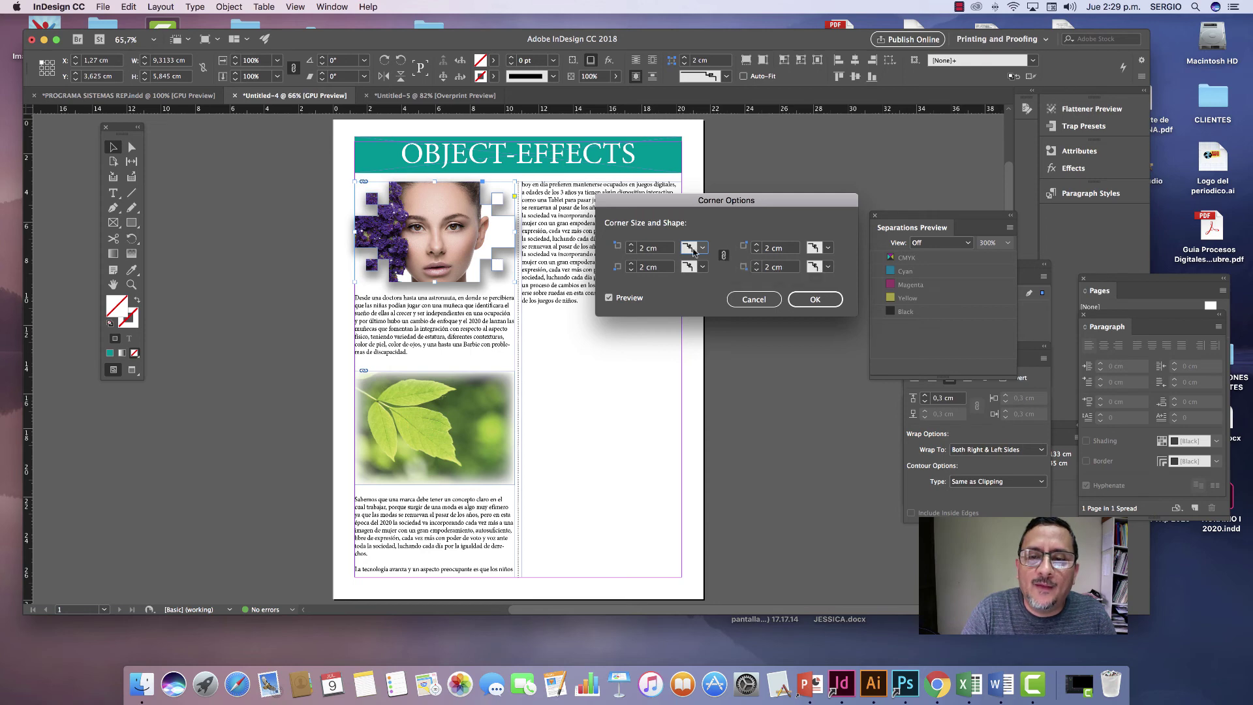
left_click(693, 251)
left_click(694, 267)
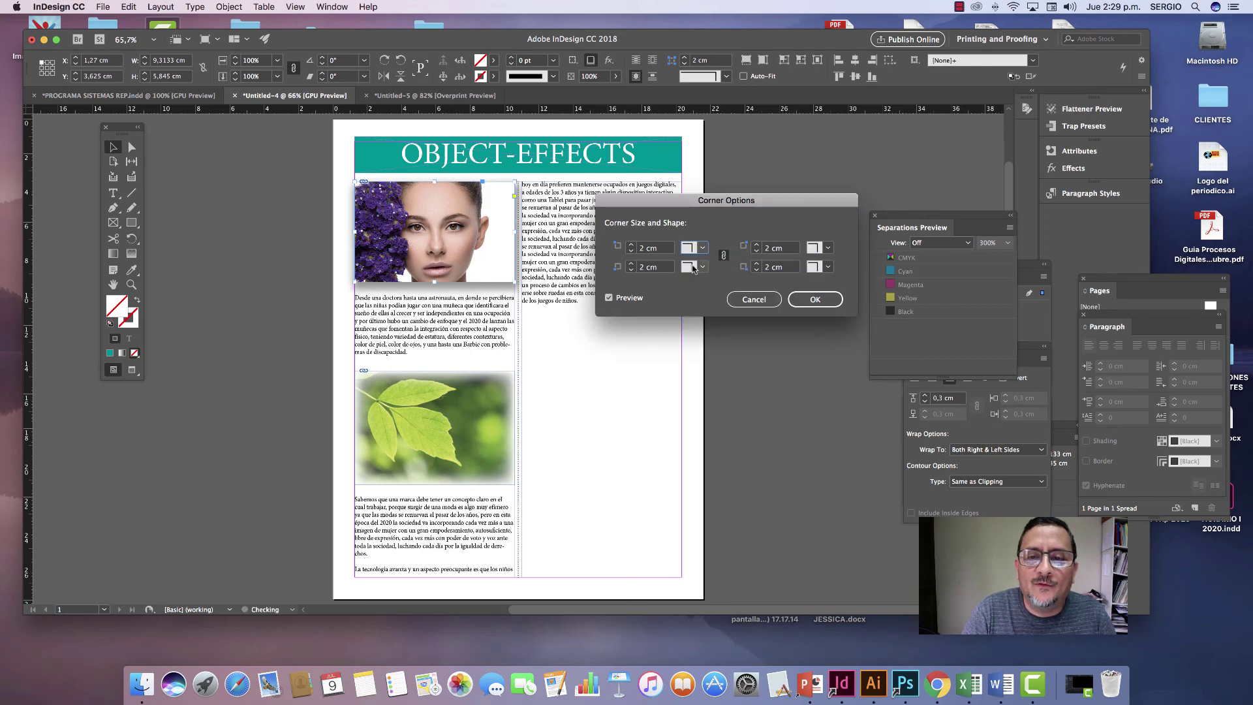
Unlink the corner settings and make only the portrait's upper-right corner Rounded.
left_click(724, 255)
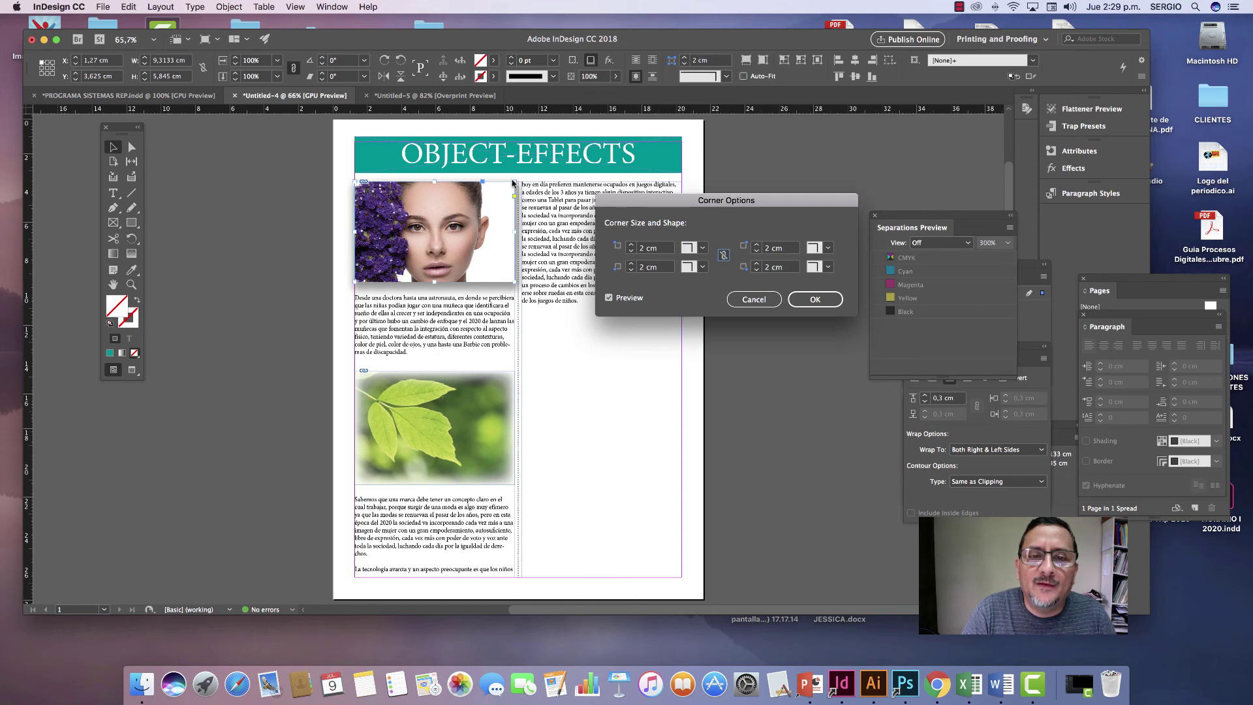
left_click(828, 251)
left_click(827, 326)
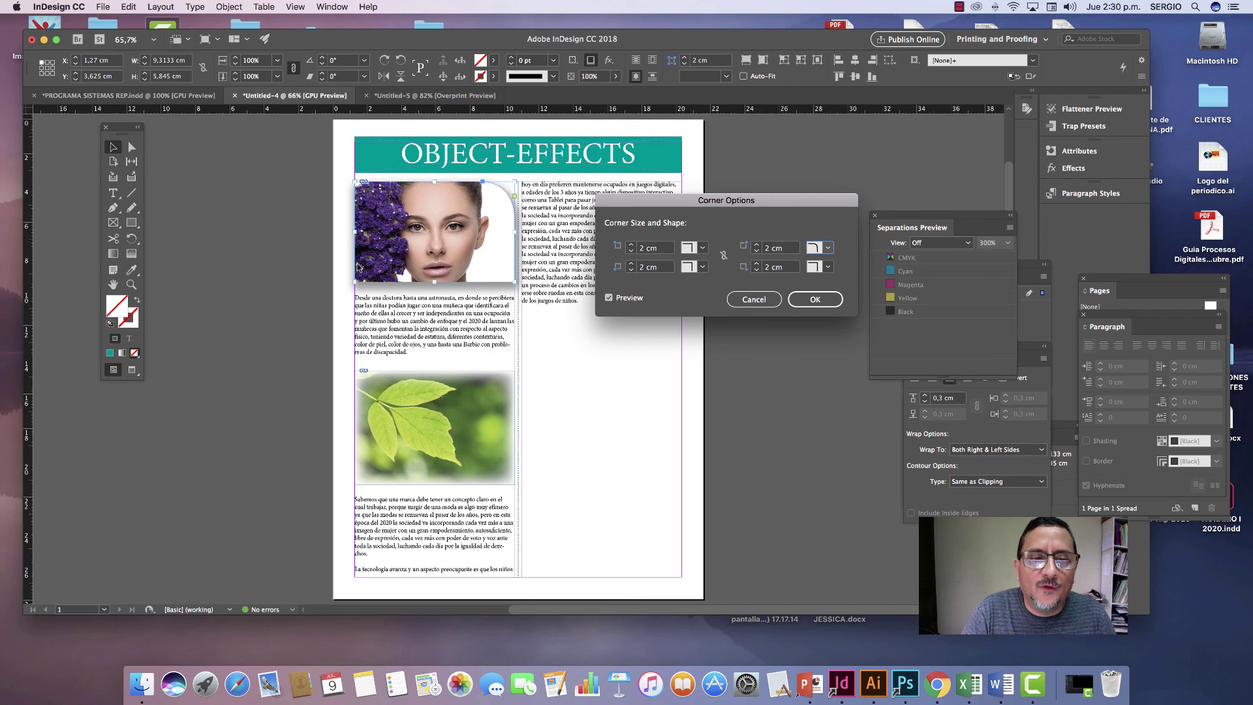
Make the portrait's lower-left corner Rounded at 3 cm, apply the corner options and deselect the photo.
left_click(699, 269)
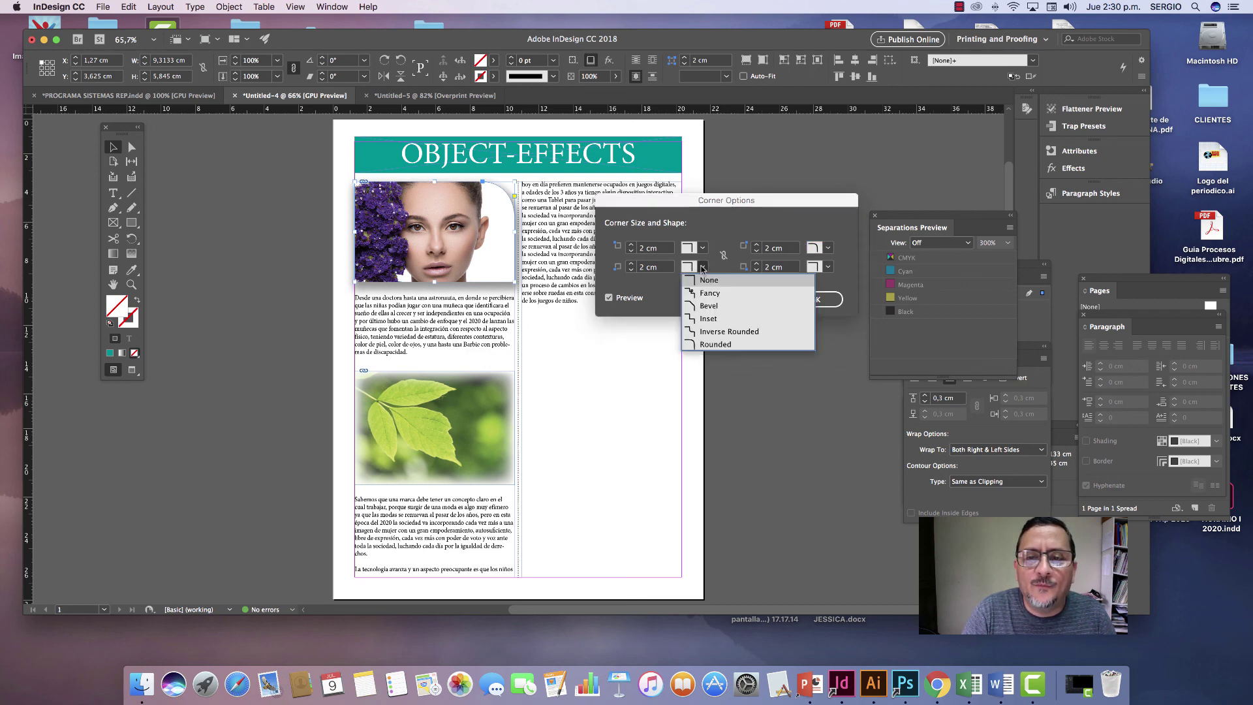
left_click(707, 346)
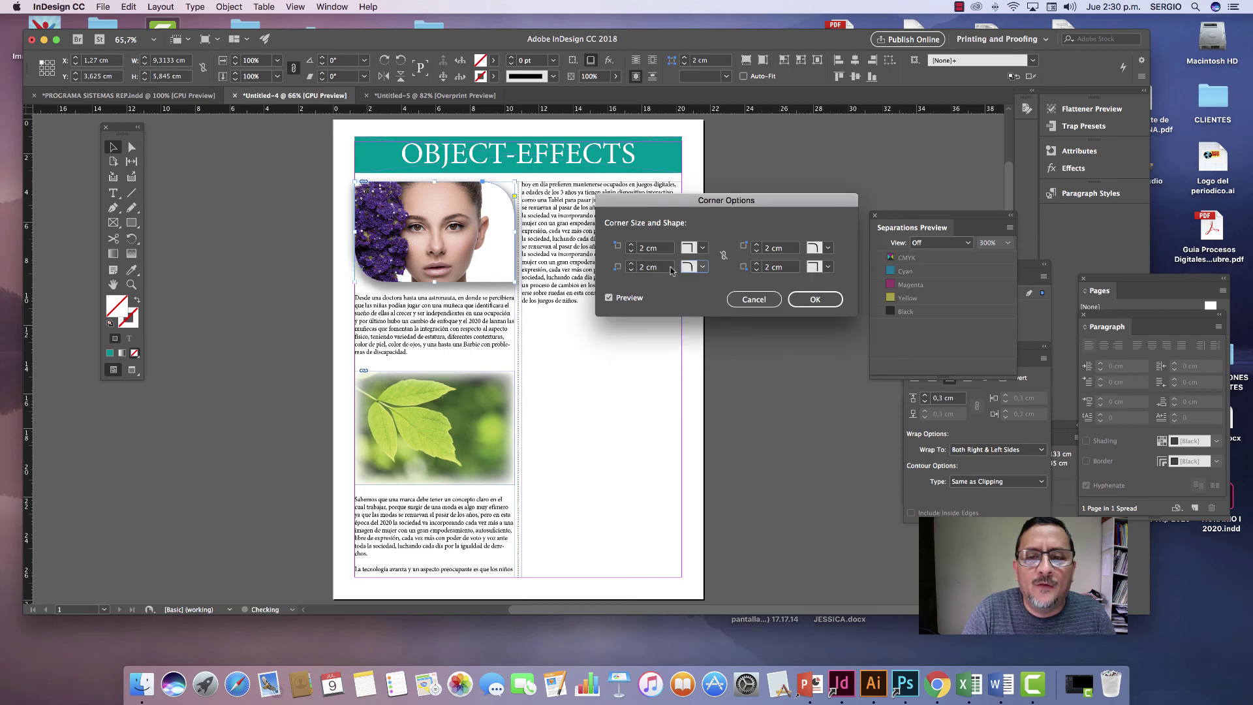
left_click(631, 264)
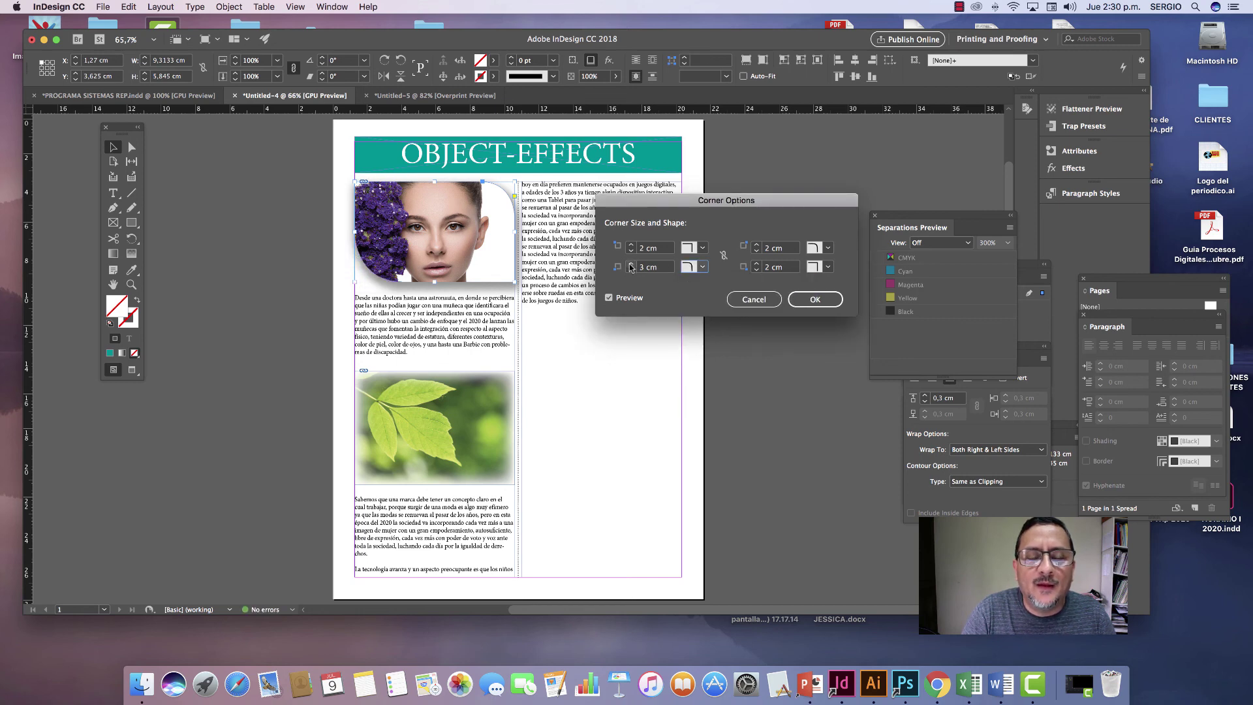
key("Return")
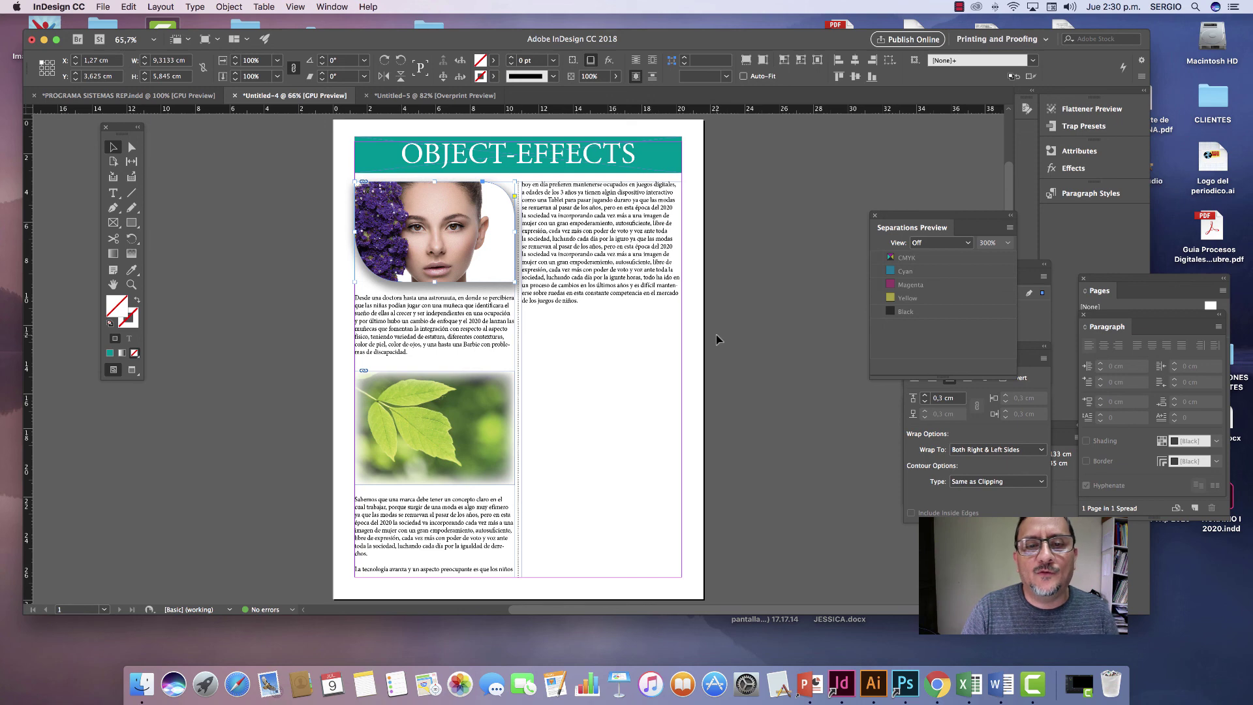
left_click(715, 339)
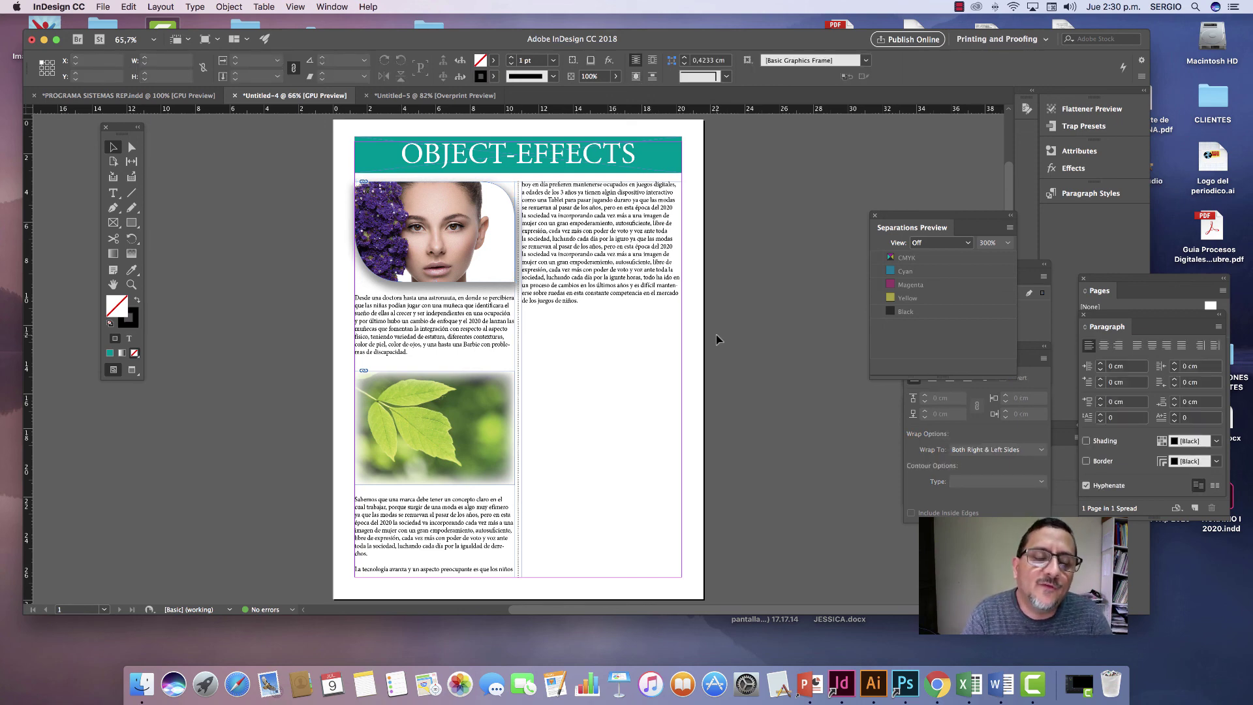